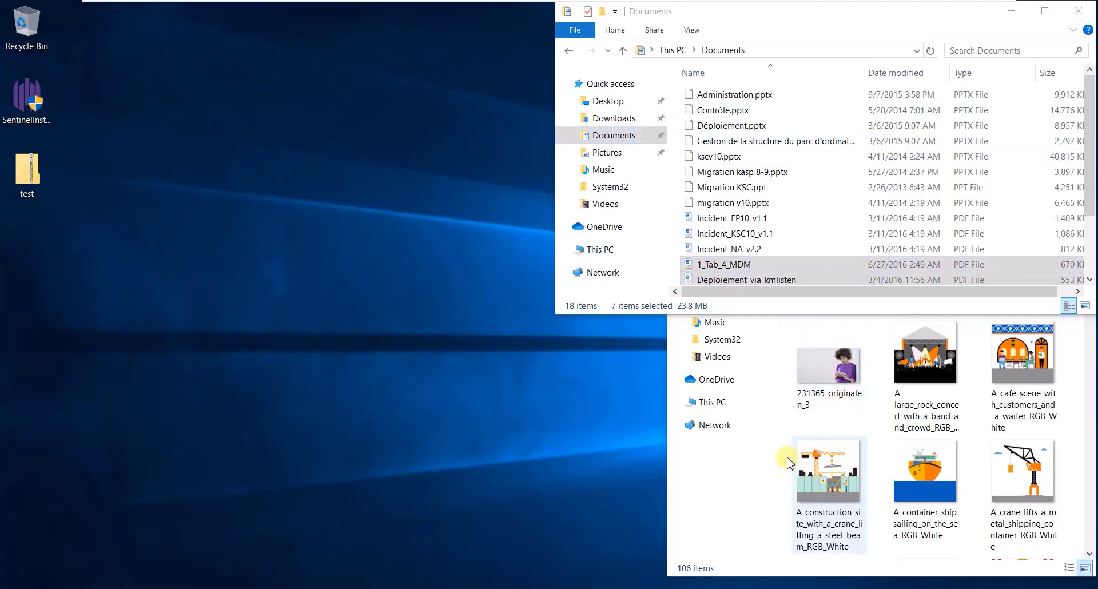
- Widen the Pictures window, and view the PDF 1_Tab_4_MDM from the Documents folder before closing it
click(730, 469)
drag(666, 472, 544, 479)
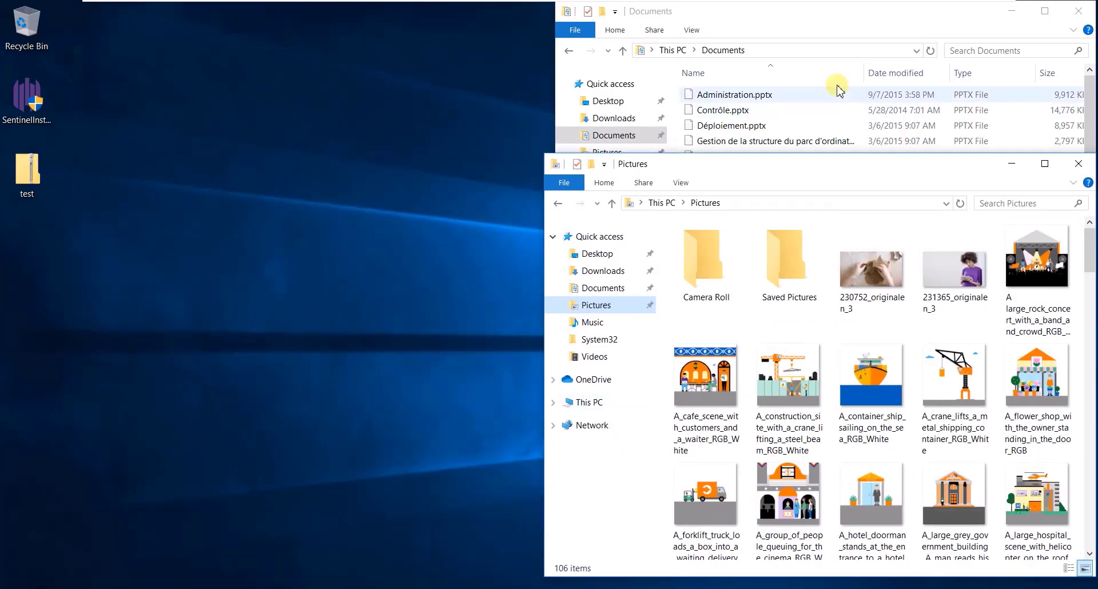
click(805, 33)
double_click(758, 264)
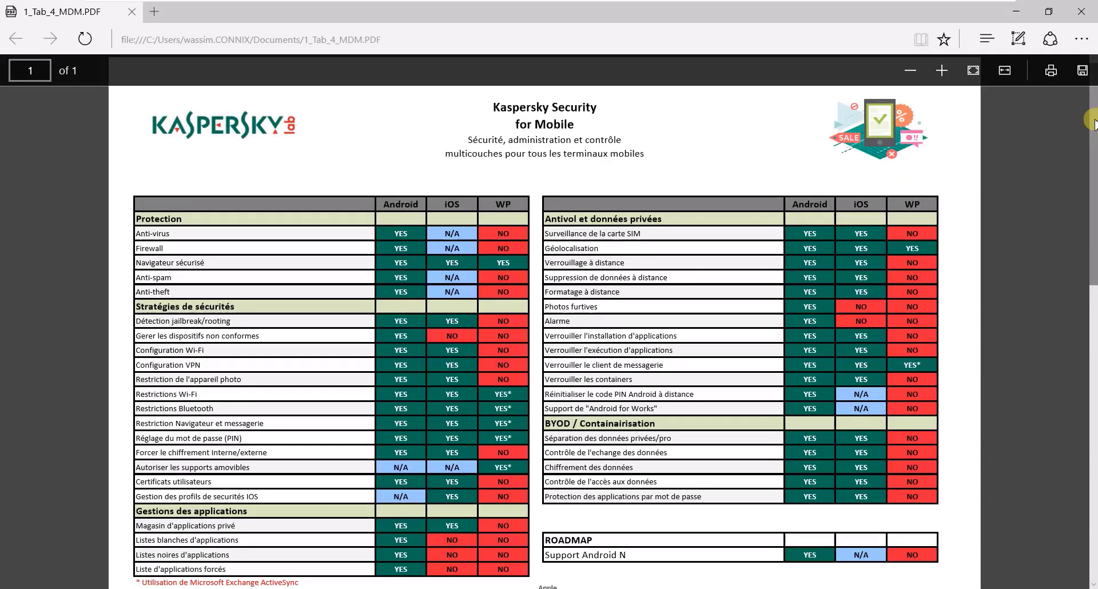
drag(1092, 114, 1094, 5)
click(1095, 5)
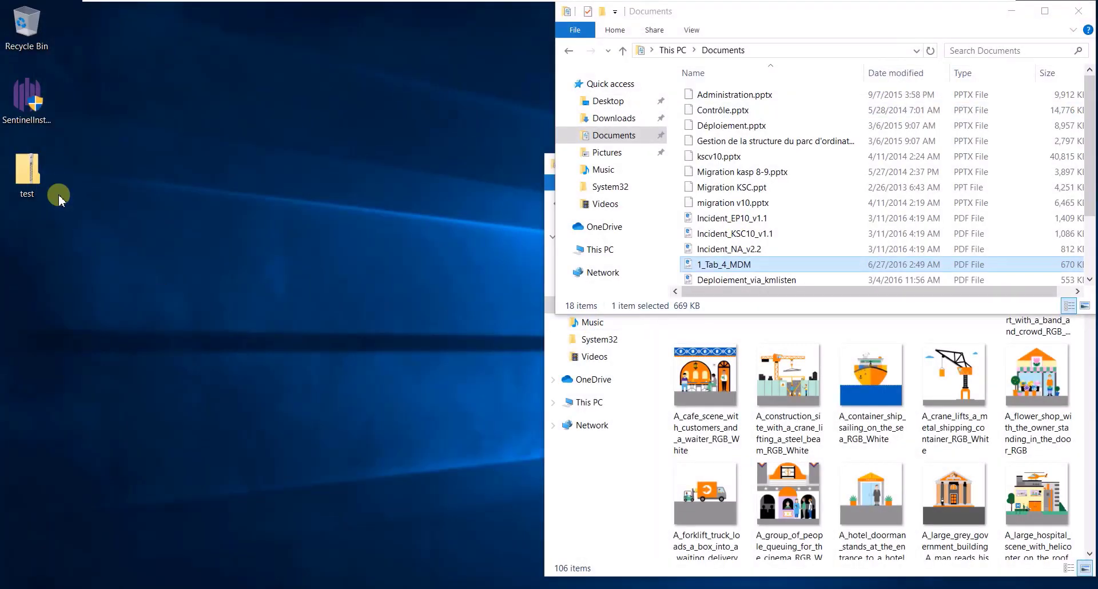
- Extract the protected file from the test archive to the desktop, entering the archive password, and close the archive window
right_click(32, 186)
click(74, 194)
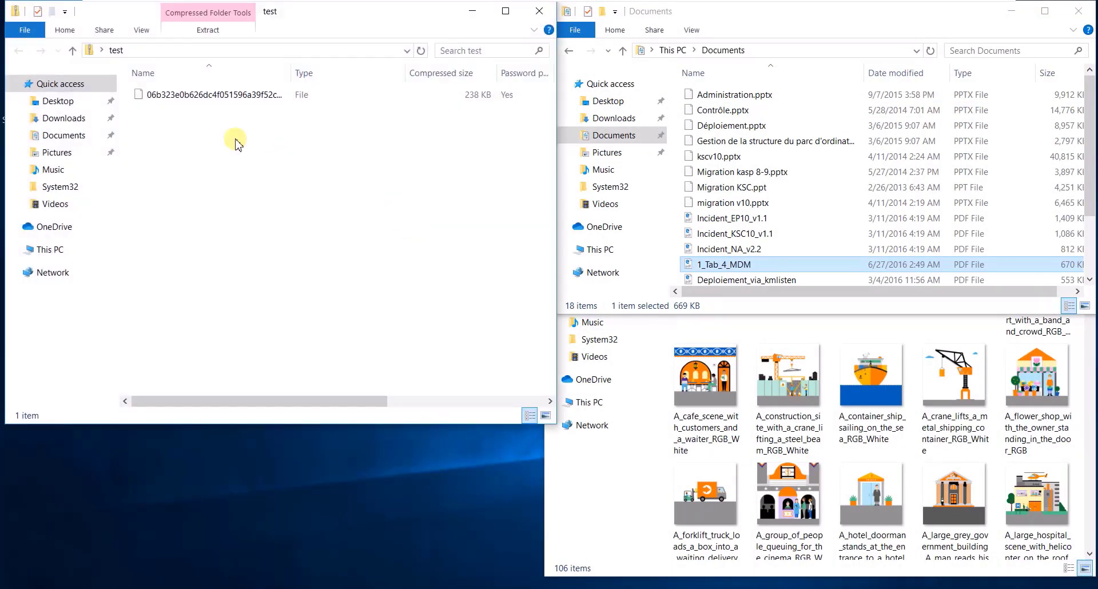
drag(193, 96, 255, 469)
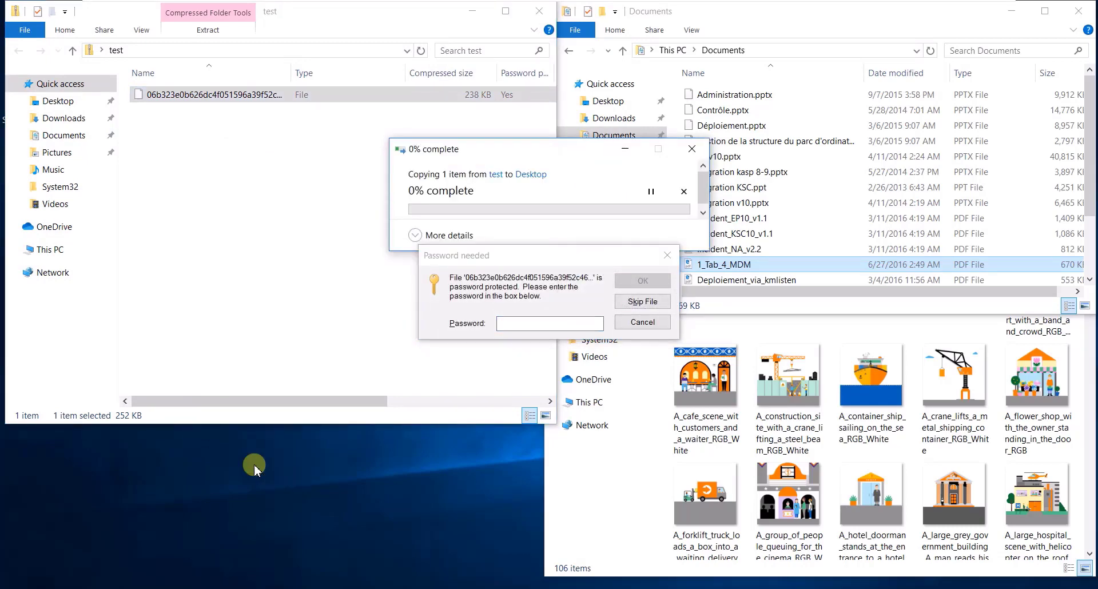
click(571, 325)
text(1)
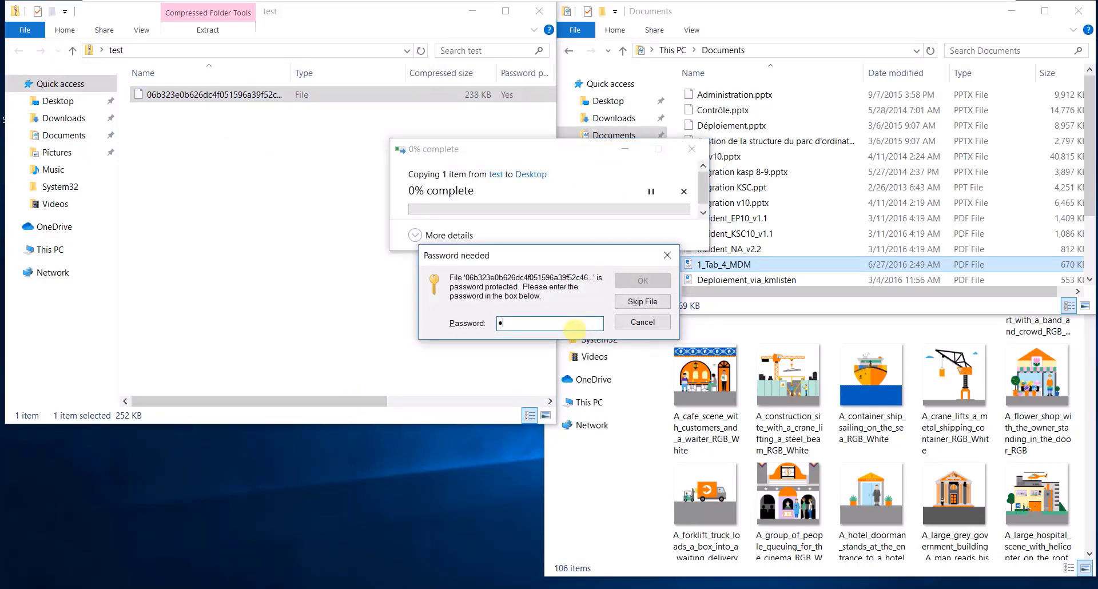
text(nfected)
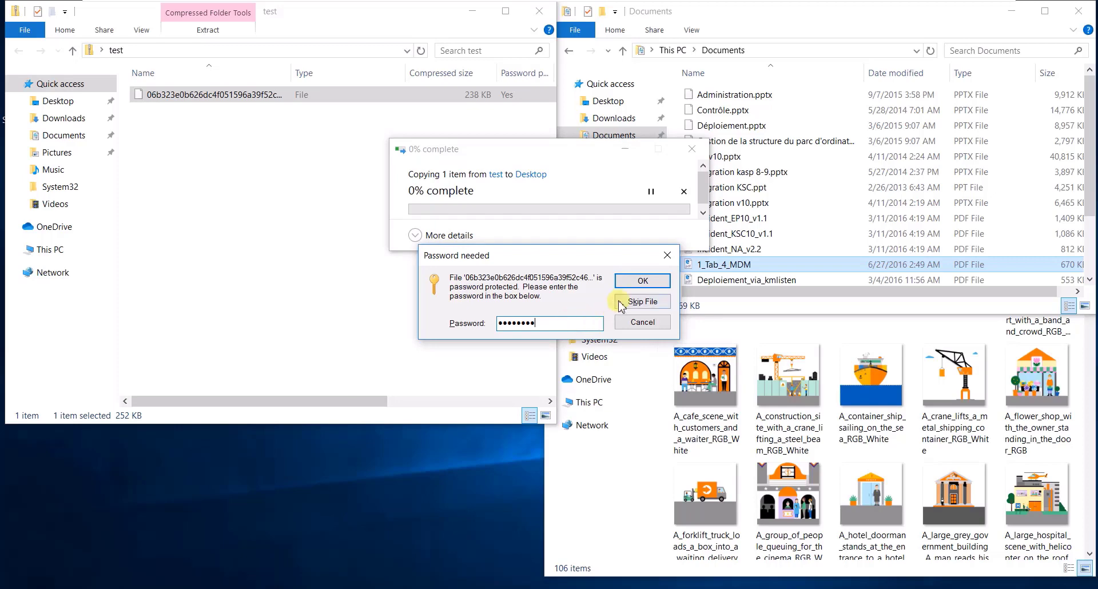
click(641, 280)
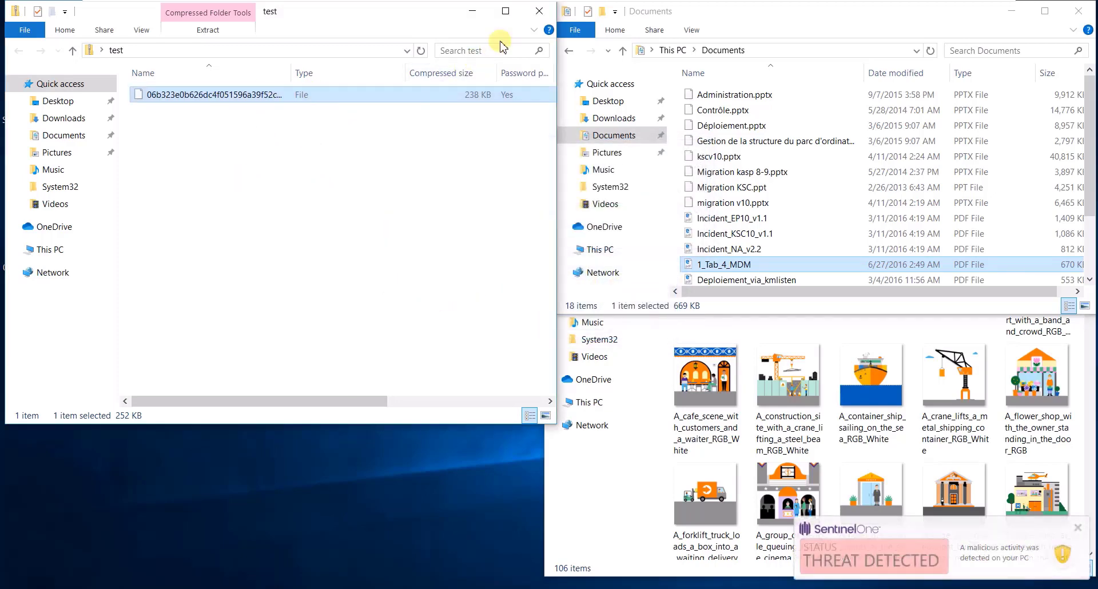
click(538, 13)
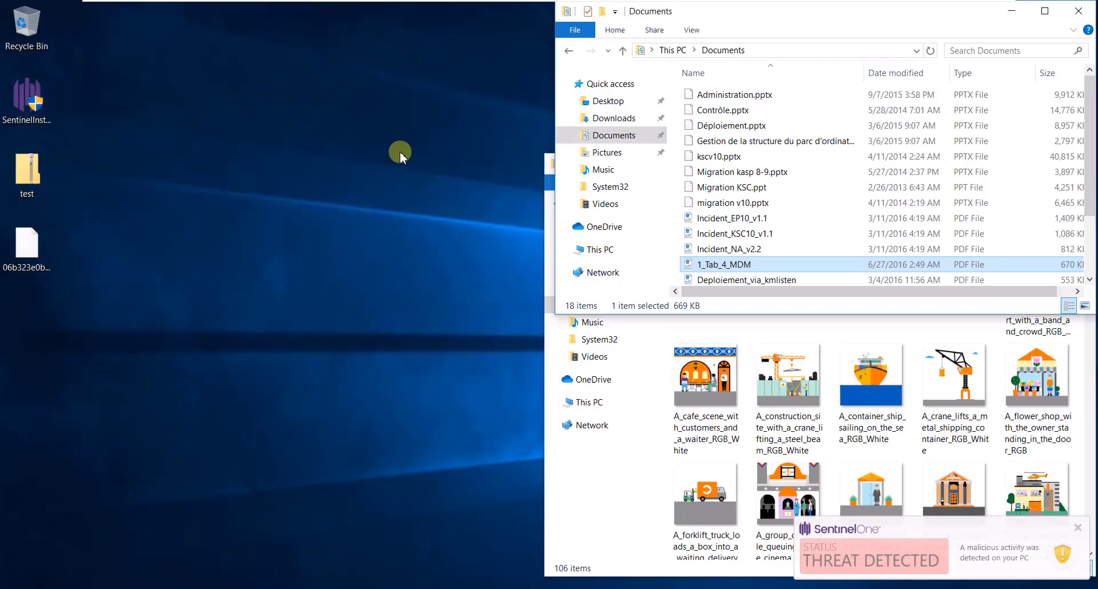
- Rename the extracted file on the desktop as infected.exe
drag(319, 189, 205, 304)
click(44, 262)
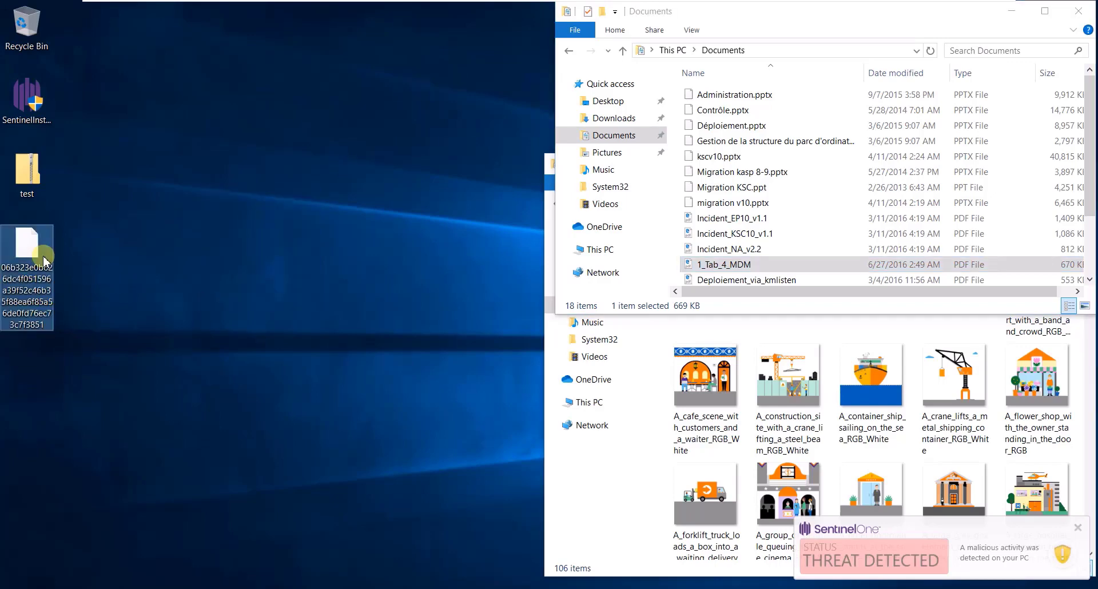
right_click(44, 257)
click(107, 417)
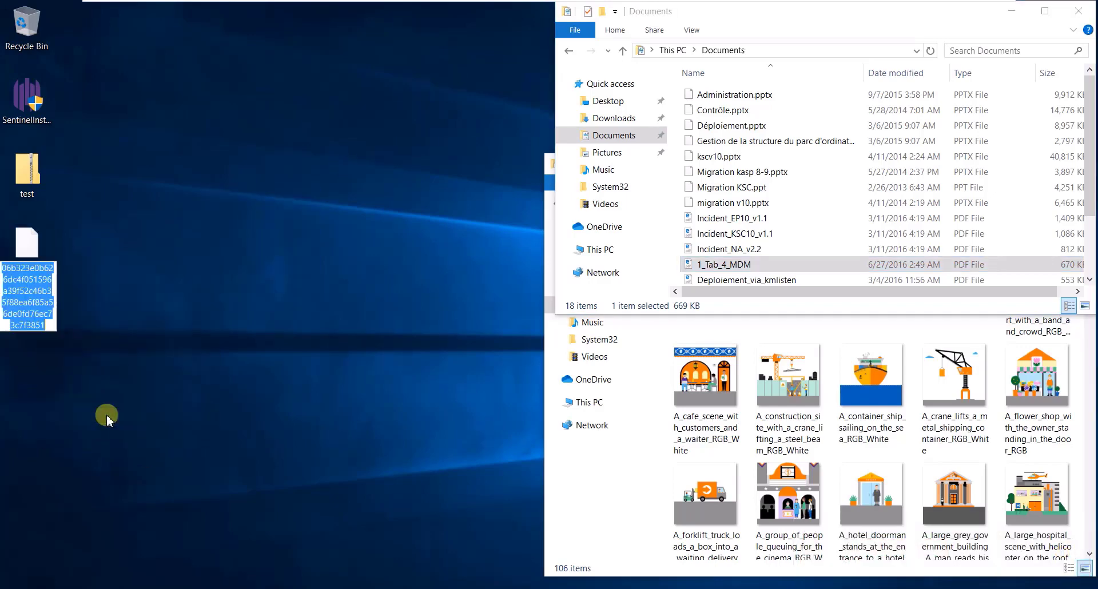
text(infected.exe)
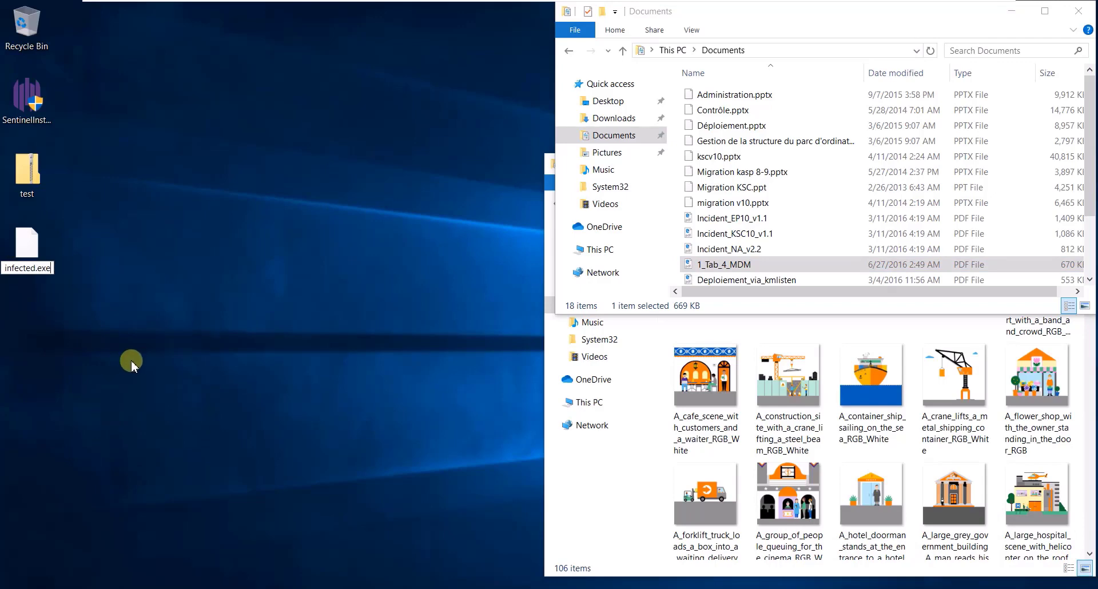
key(Return)
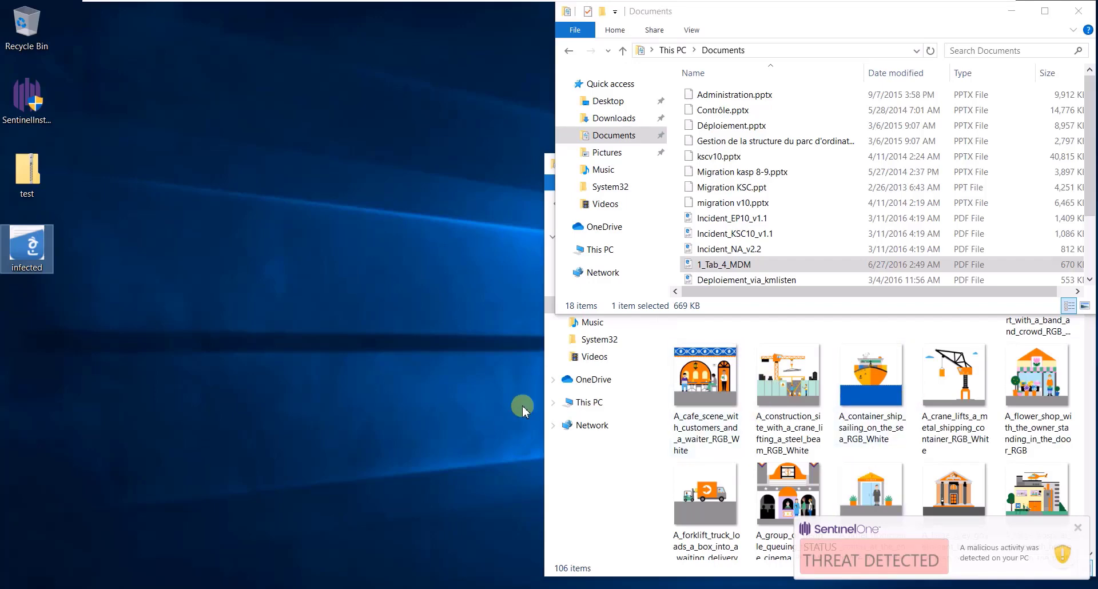
click(413, 411)
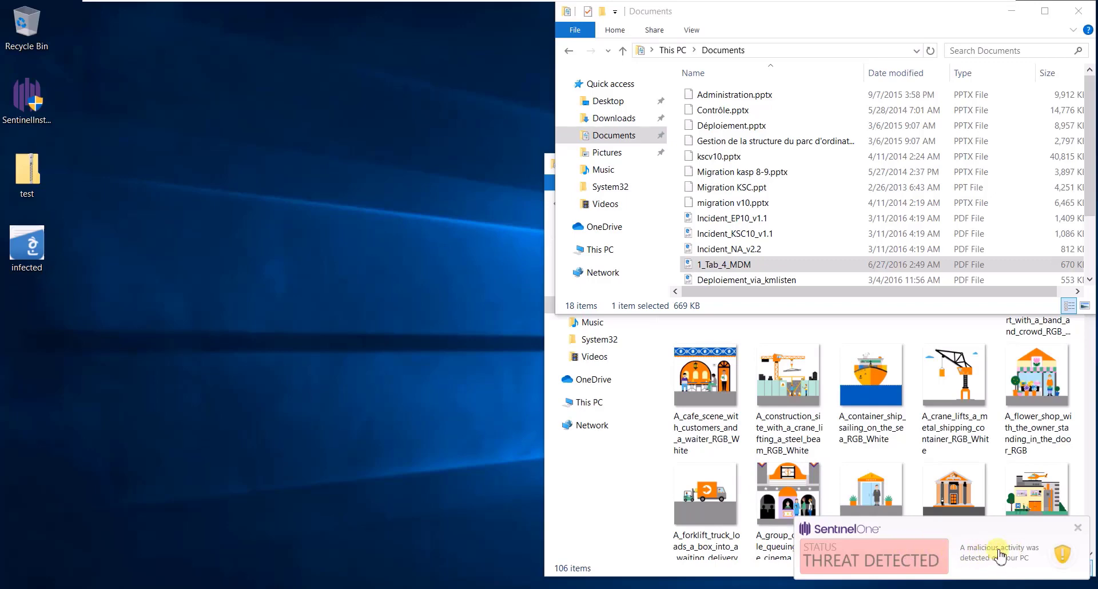
- Open the SentinelOne threat notification, and in the management console view the policy applied to the OCD-event Sentinels
click(1065, 537)
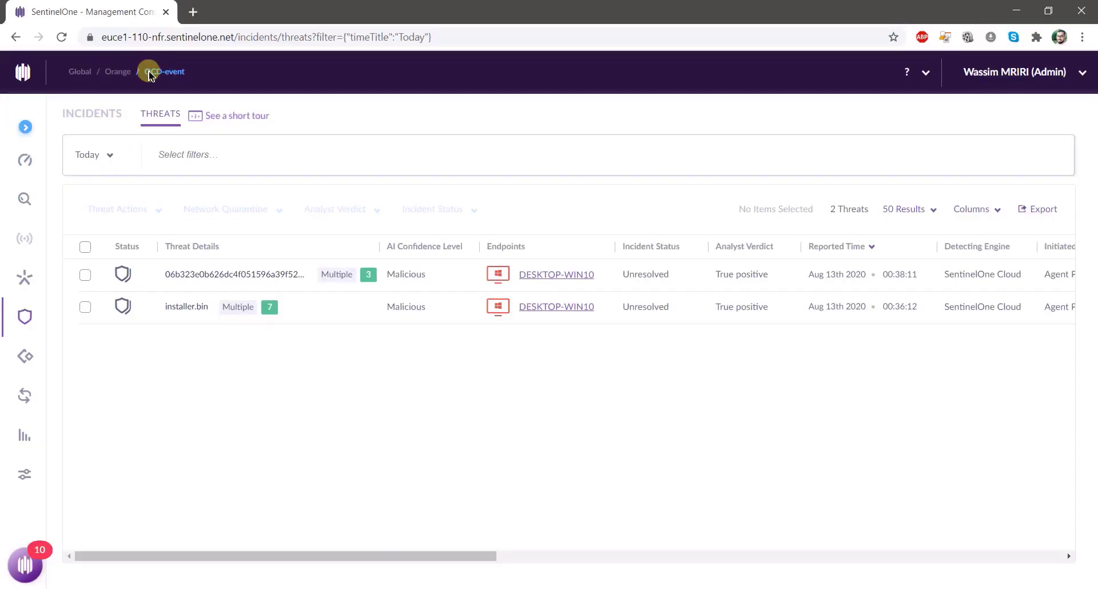
click(45, 279)
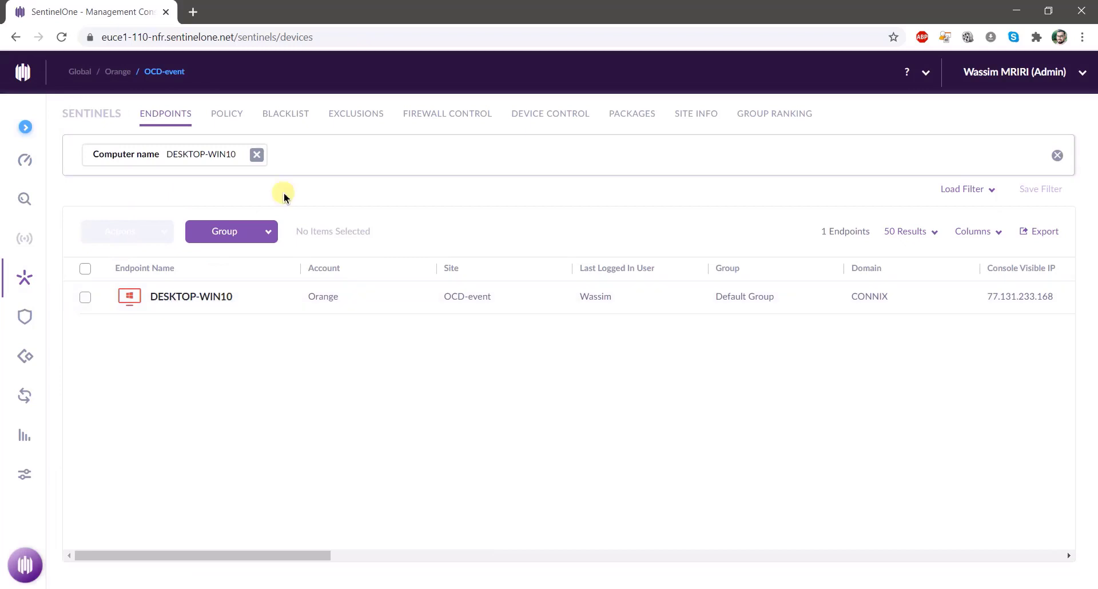
click(230, 121)
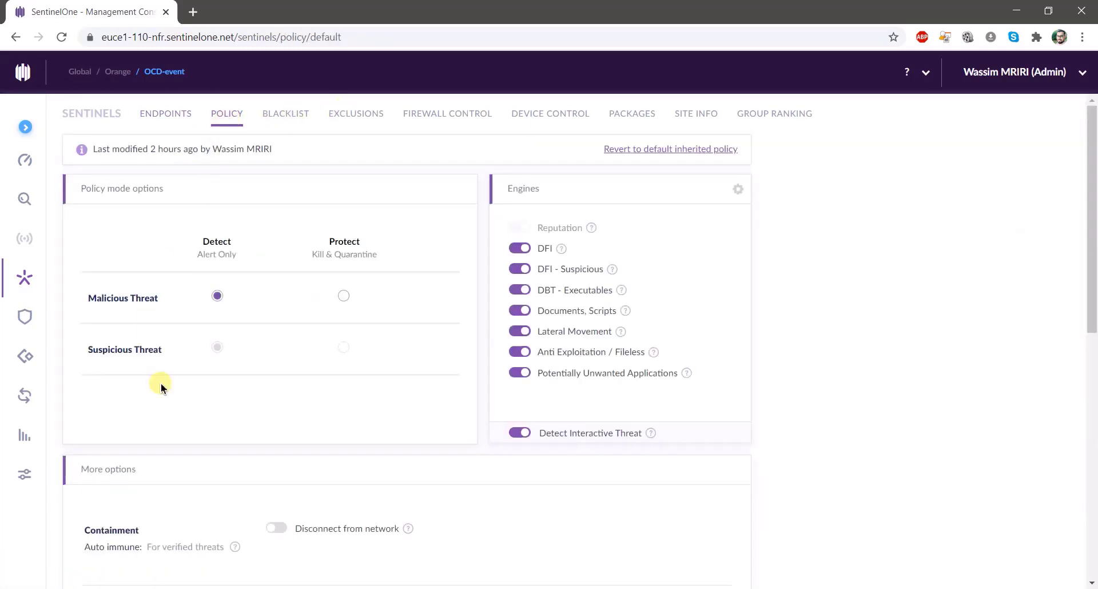
- Return to the Windows 10 virtual machine, dismiss the agent window and run infected from the desktop, overriding the SmartScreen block
mouse_move(371, 586)
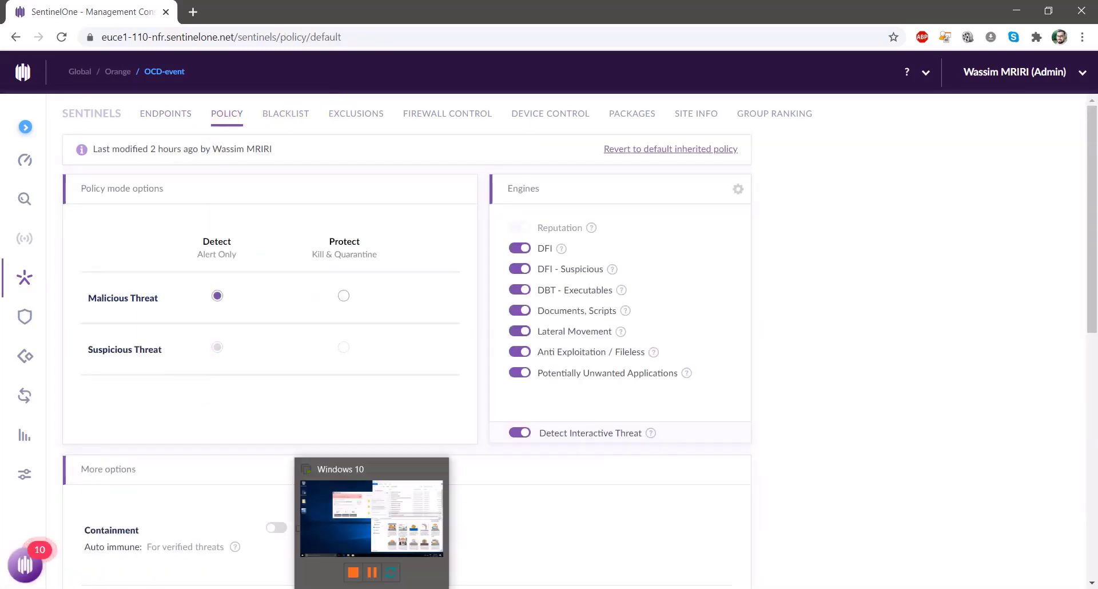
click(393, 535)
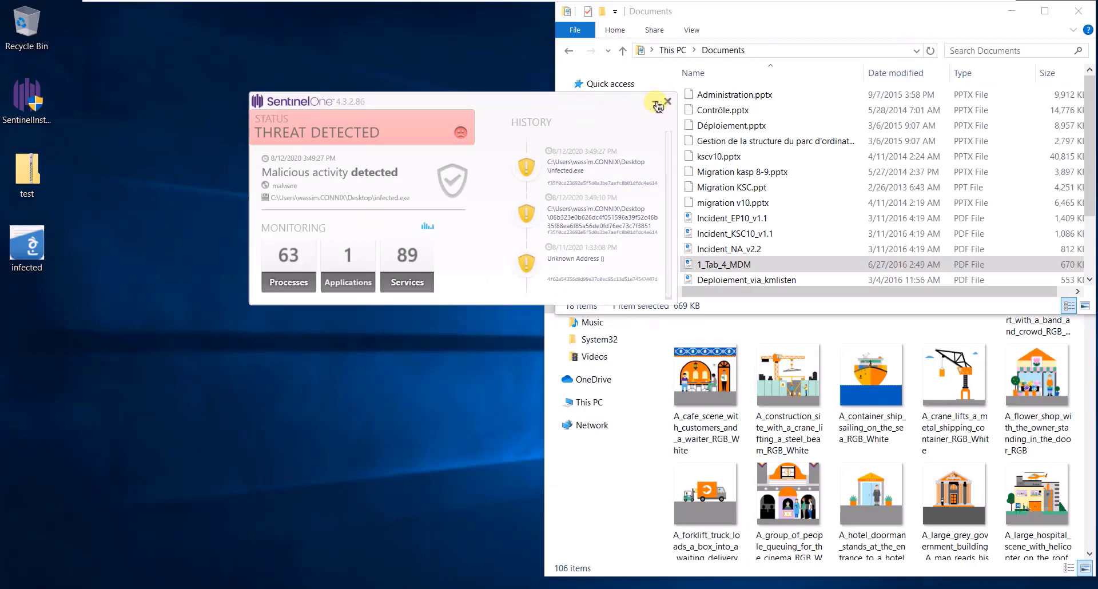
click(608, 80)
right_click(37, 257)
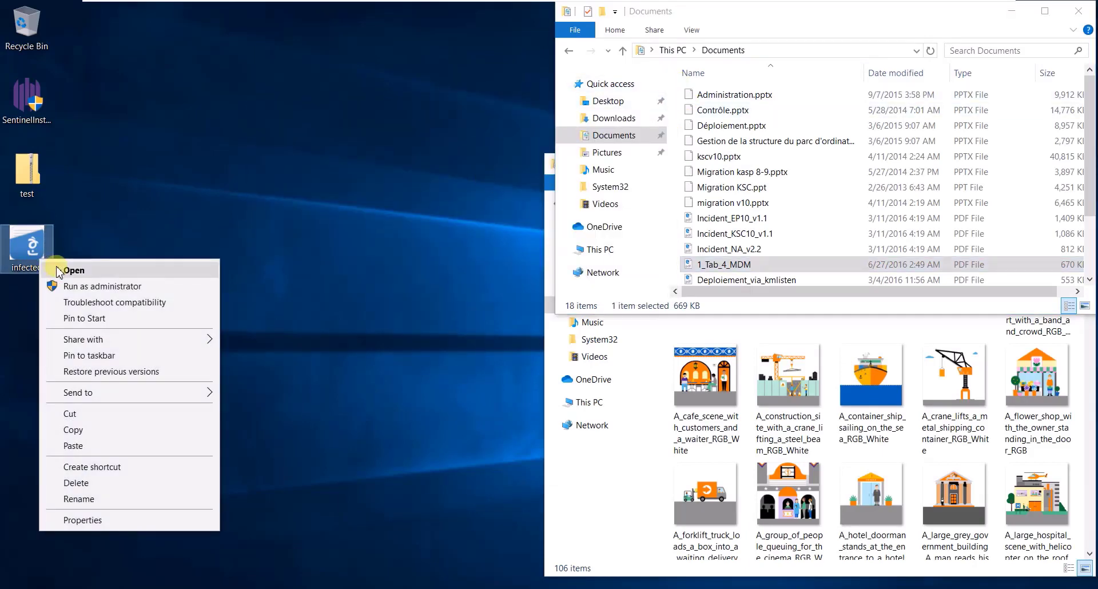
click(59, 271)
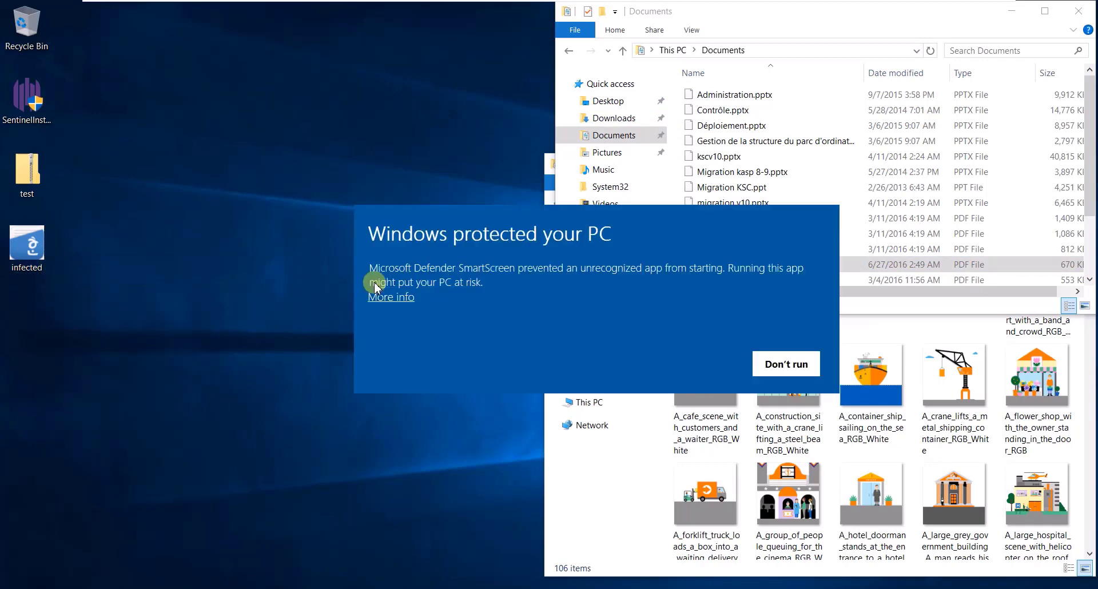
click(391, 296)
click(671, 364)
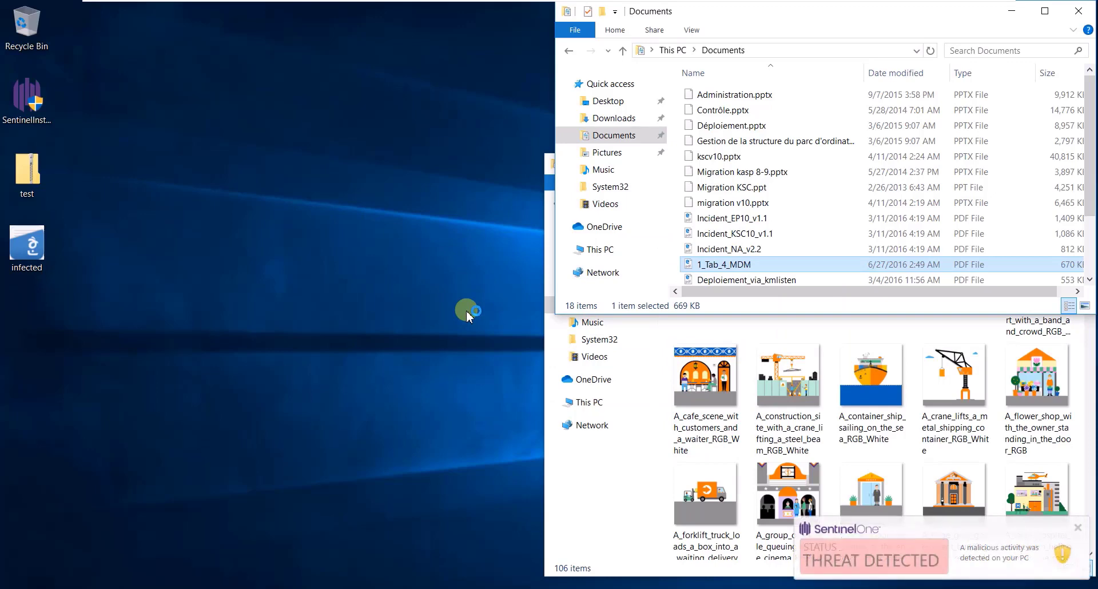
click(1078, 531)
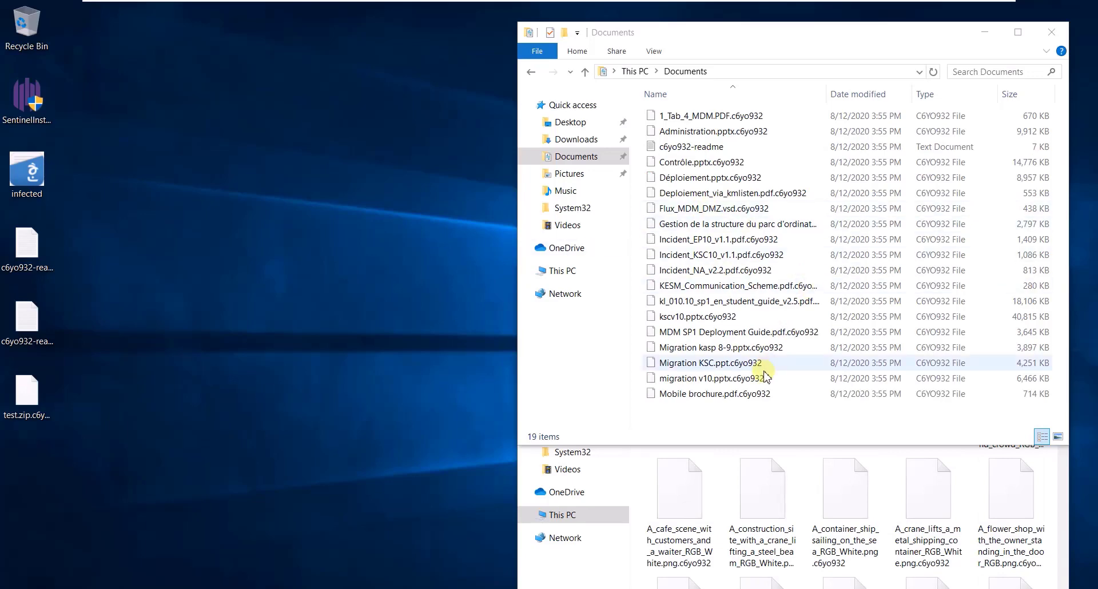
- Try to open migration v10.pptx.c6yo932 in Documents and the construction site image in Pictures, dismissing the app choice each time
click(756, 390)
click(753, 378)
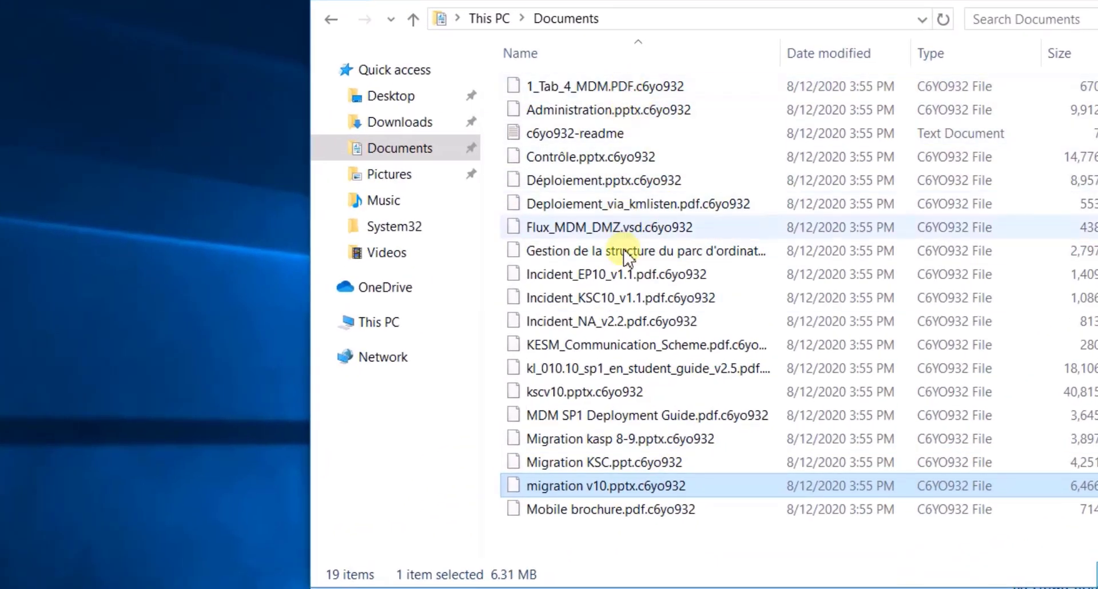
double_click(636, 487)
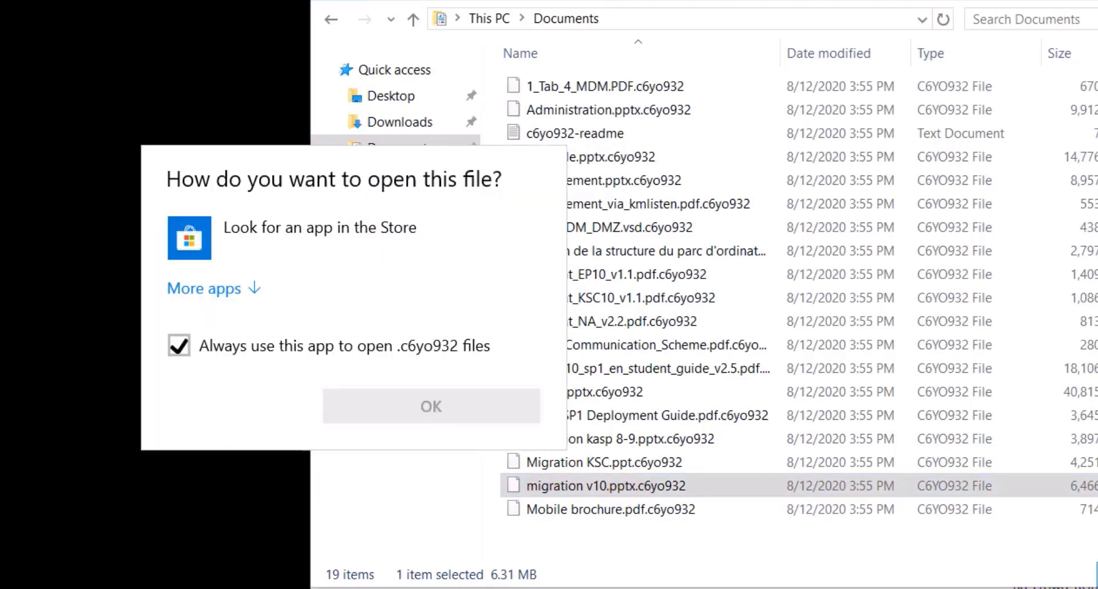
key(Escape)
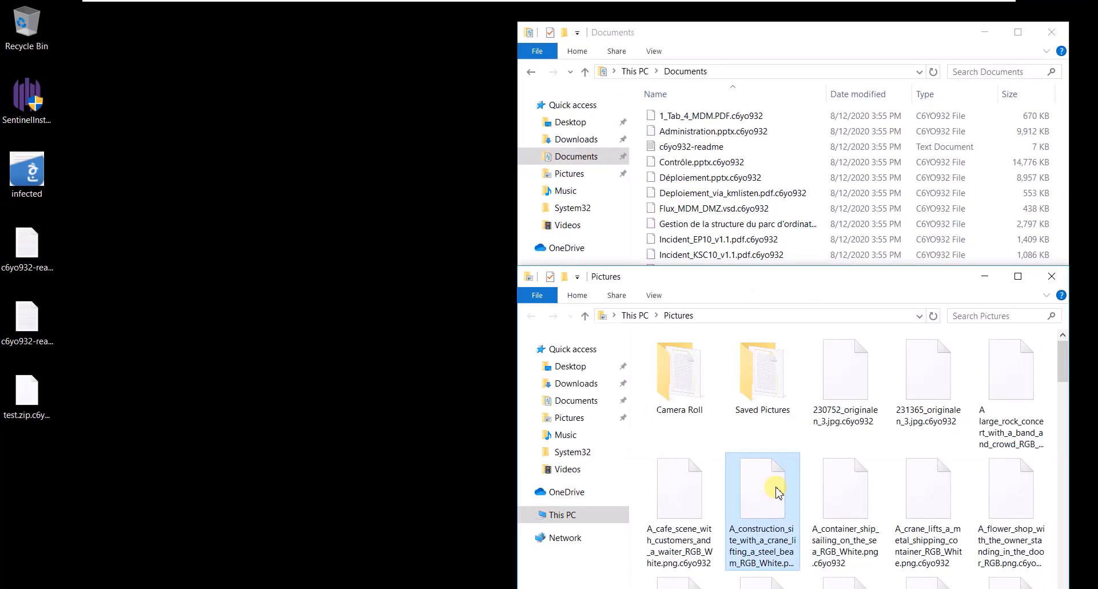
double_click(829, 544)
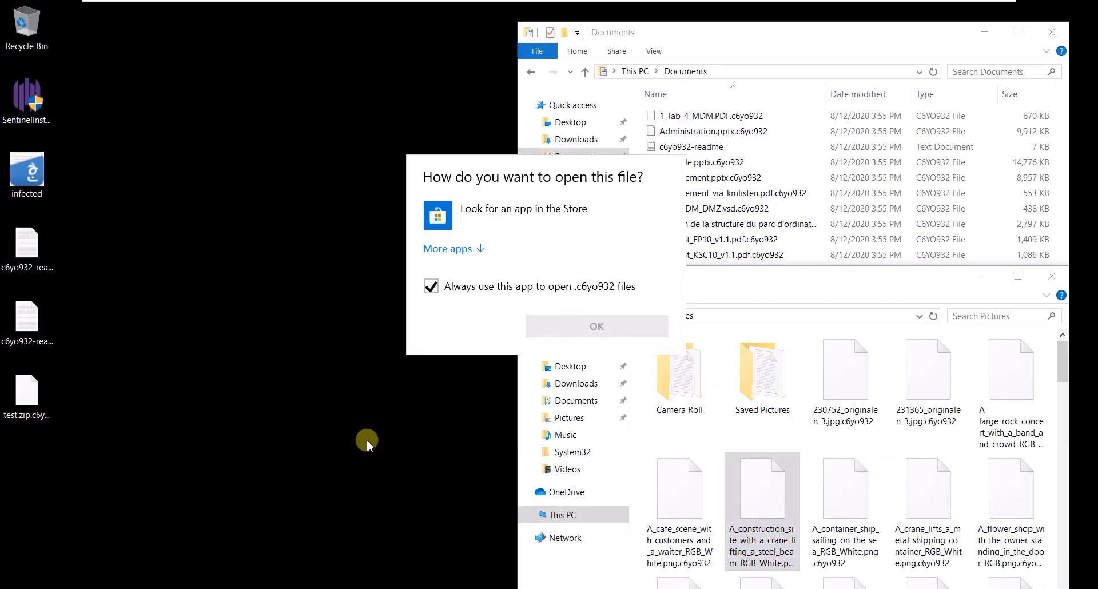
key(Escape)
- Open the c6yo932-readme note on the desktop, highlight its onion website address and close the note
double_click(40, 246)
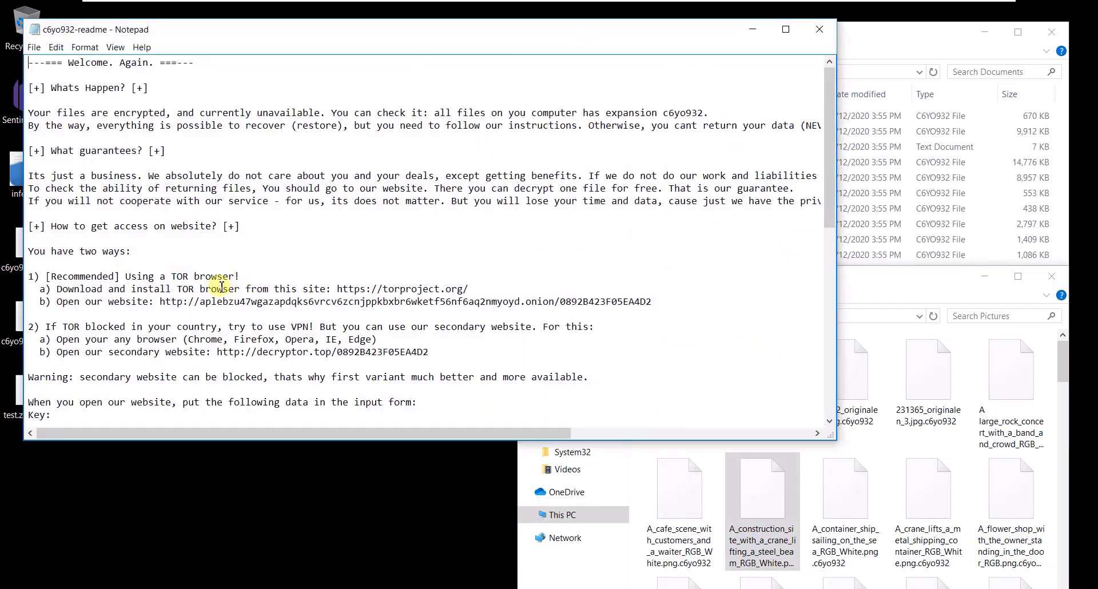
drag(229, 289, 546, 307)
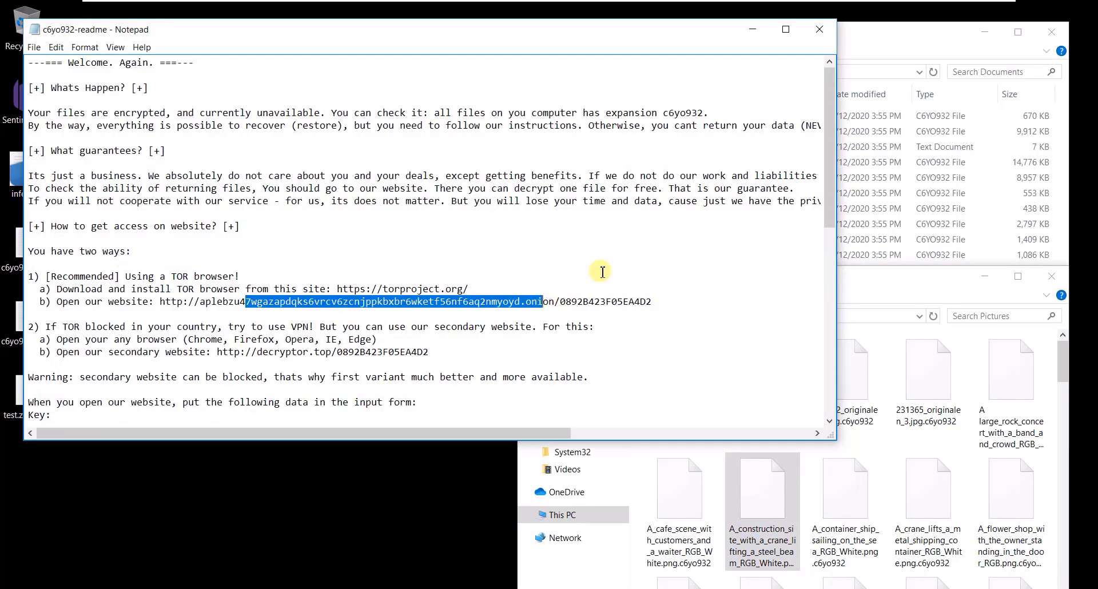
click(814, 36)
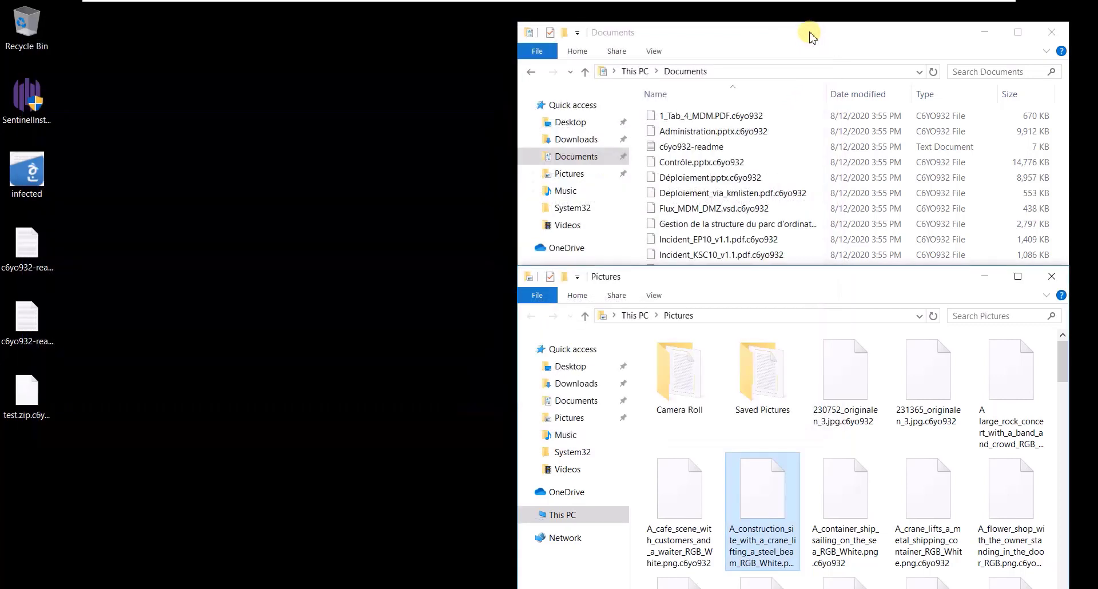
- Switch to the SentinelOne console and open the overview of the newest infected.exe threat within the 06b323e0b626dc4f051596a39f52... group
mouse_move(938, 9)
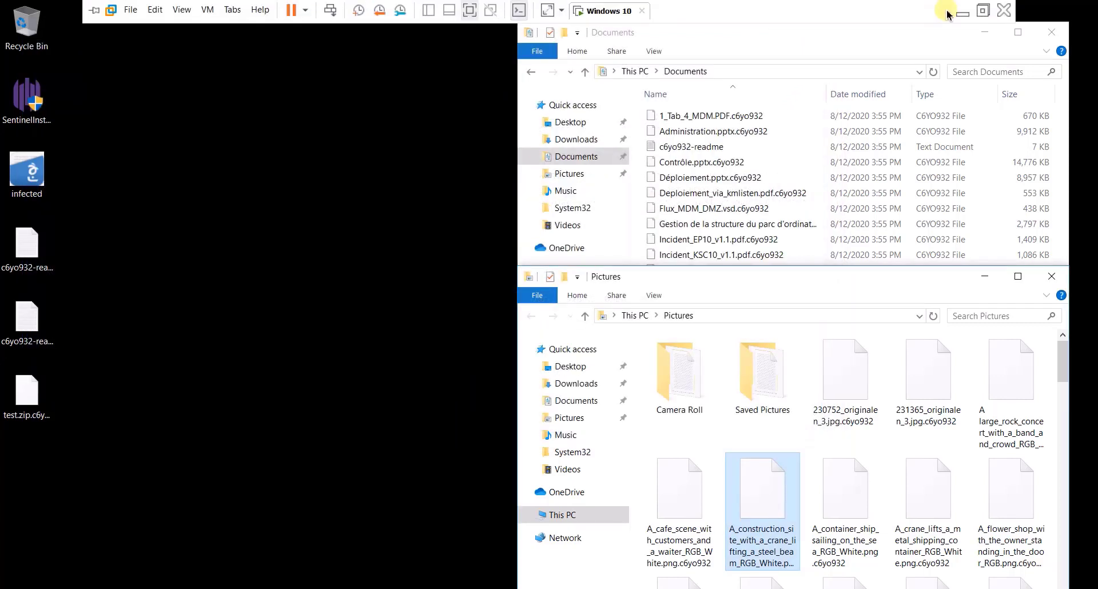
click(961, 12)
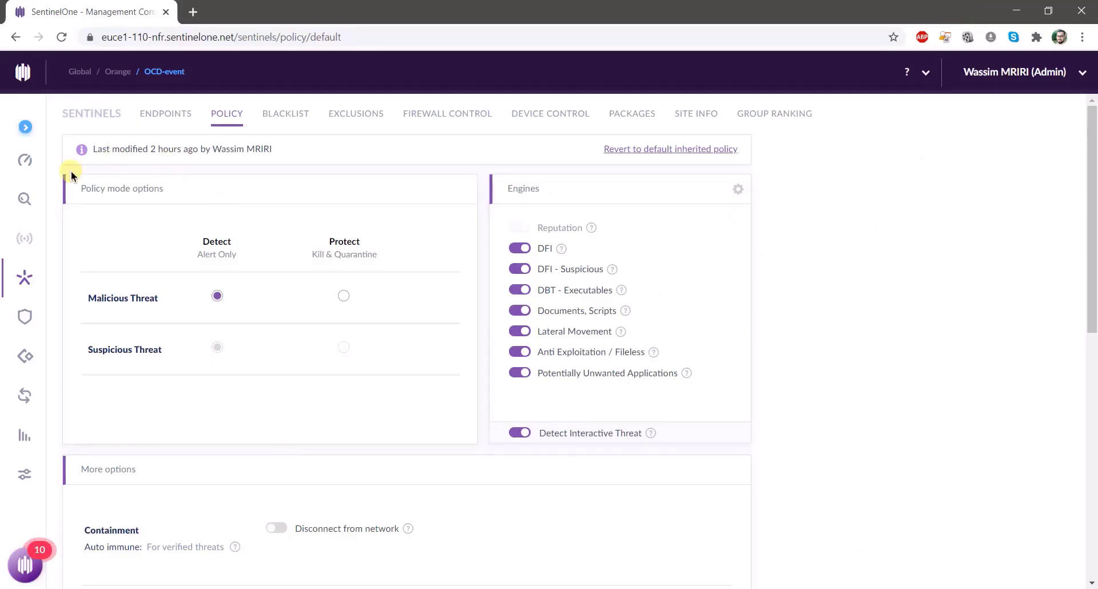
mouse_move(15, 292)
click(59, 314)
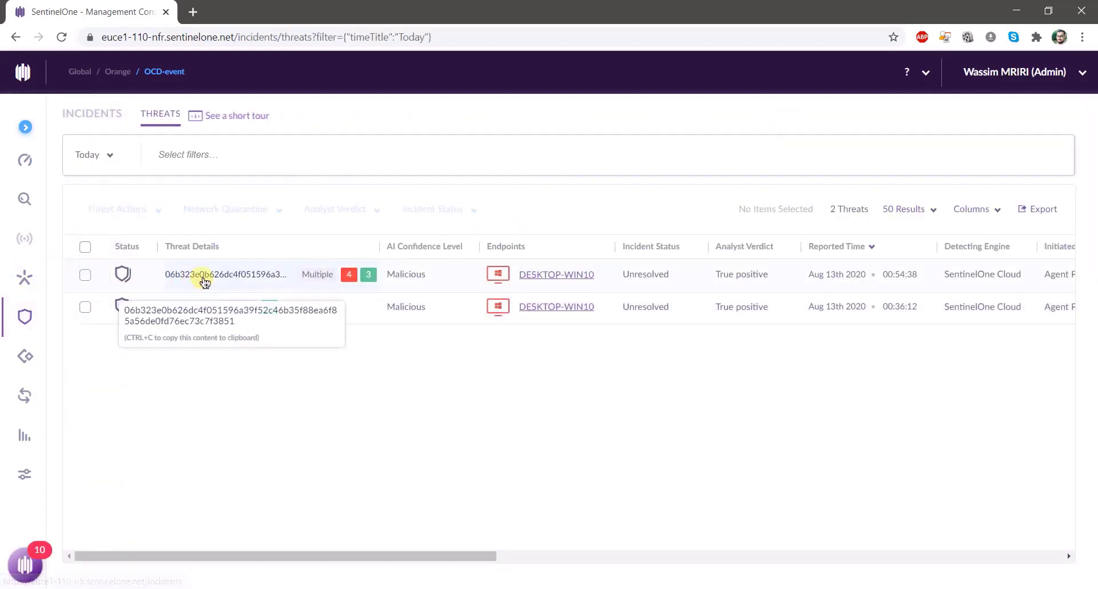
click(204, 275)
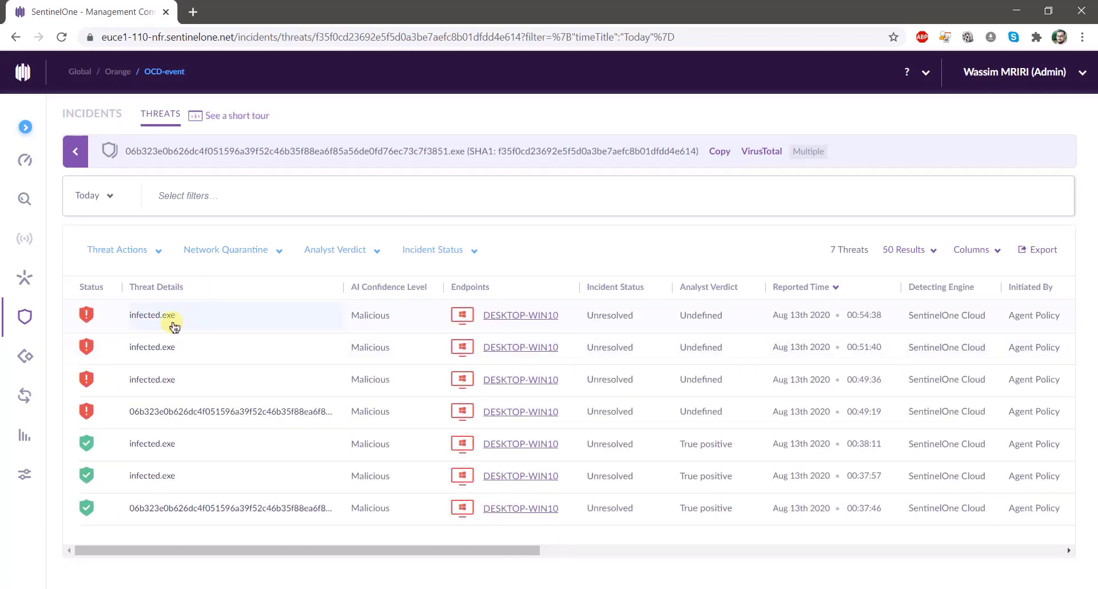
click(165, 321)
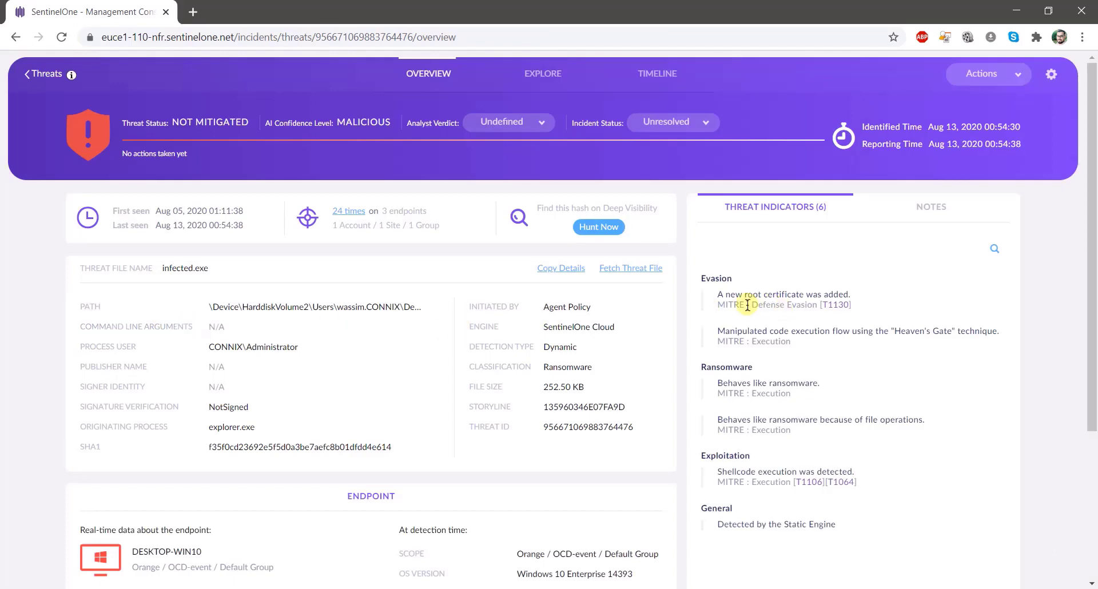
- Highlight the root certificate, ransomware behaviour and shellcode execution indicators, plus the SentinelOne Cloud engine, in the infected.exe threat overview
drag(746, 305, 806, 296)
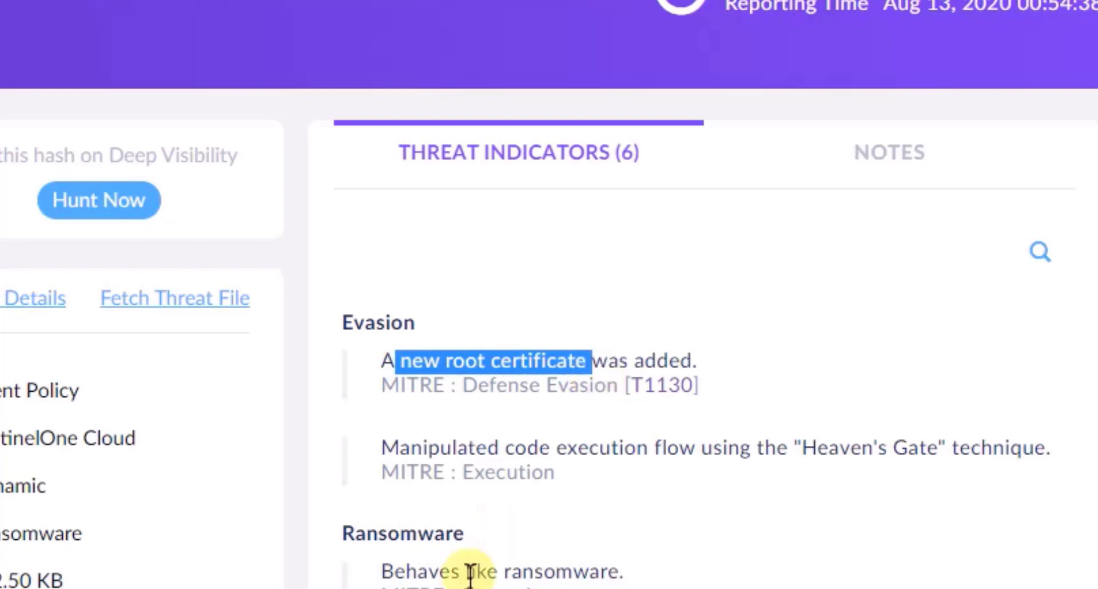
drag(599, 569, 502, 574)
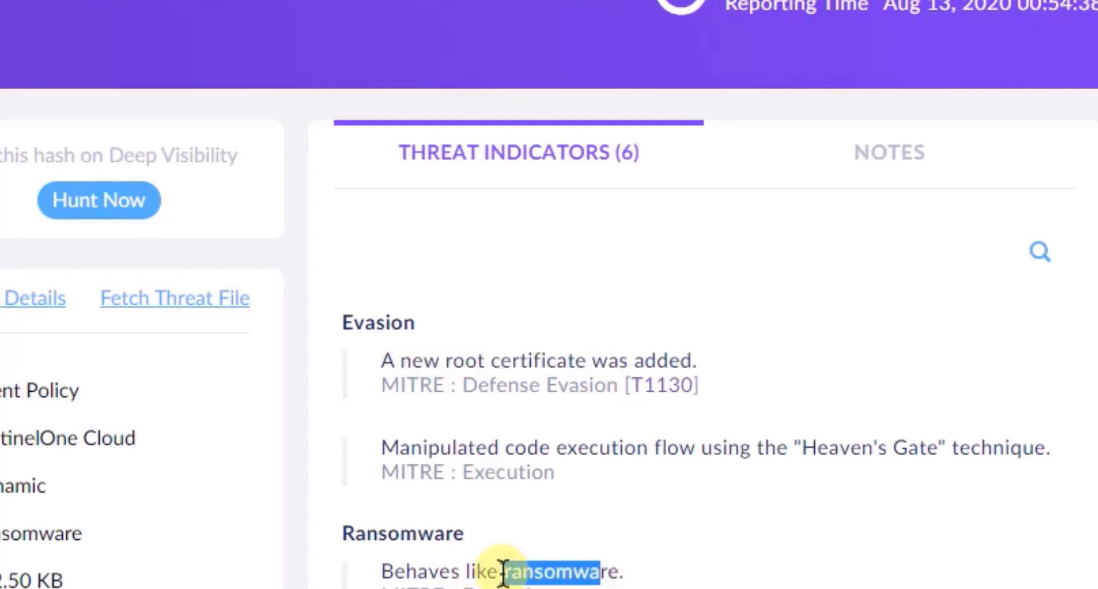
click(502, 572)
drag(573, 532, 791, 333)
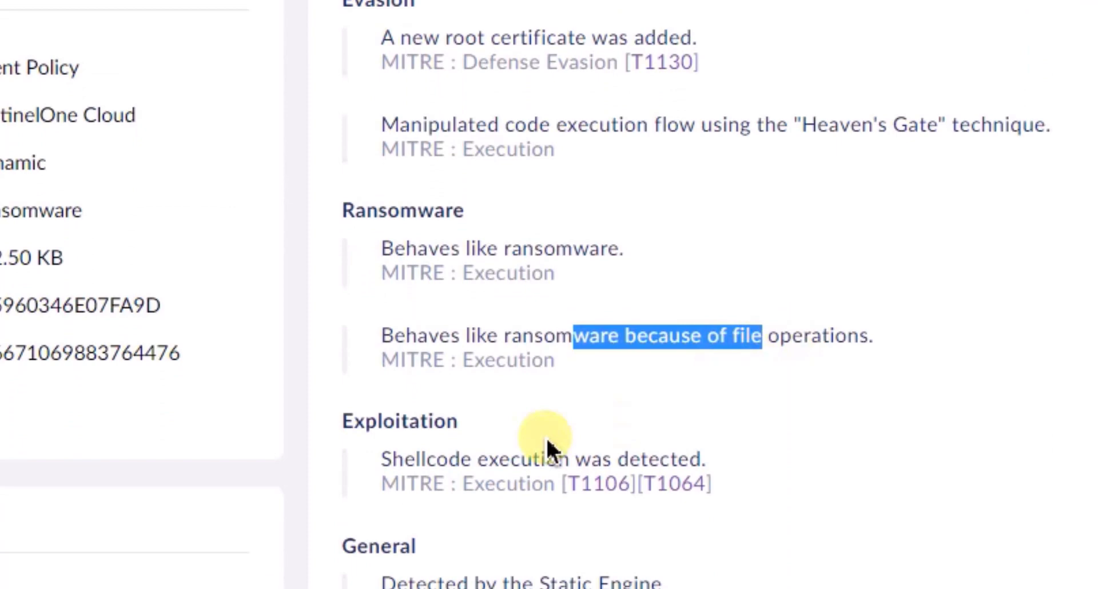
drag(522, 457, 612, 459)
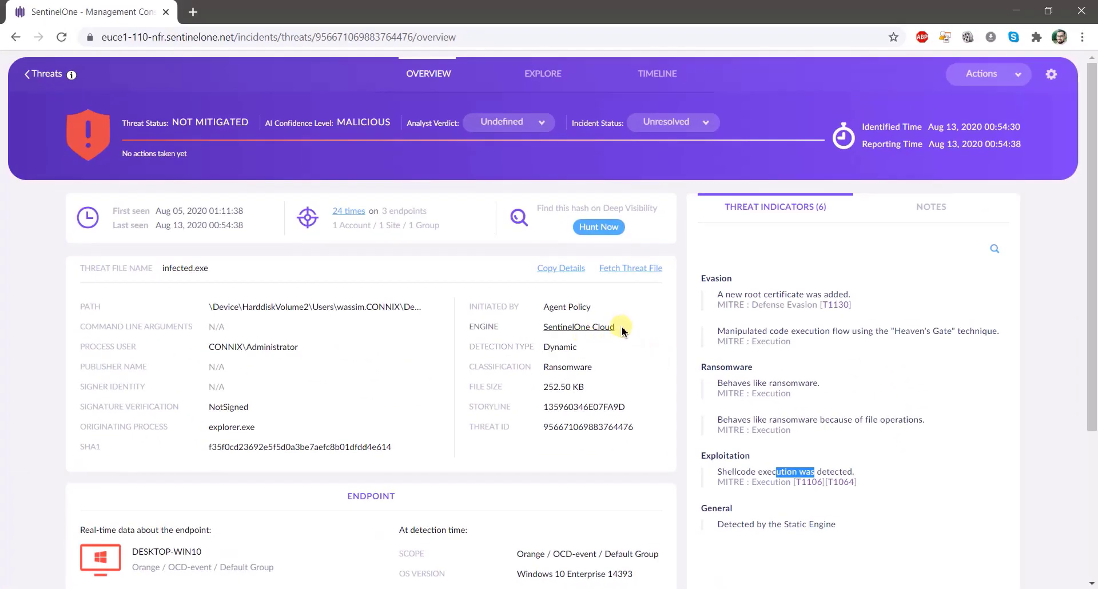
drag(562, 327, 618, 328)
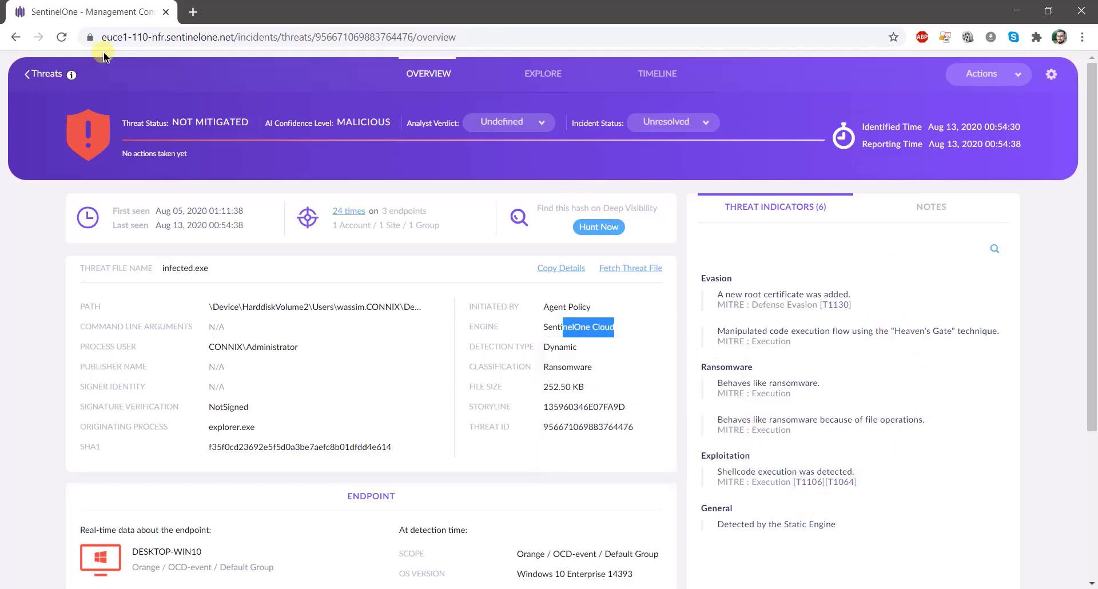
- Return to the threats list and open the infected.exe threat reported at 00:51:40 within the 06b323e0b626dc4f051596a3... group
click(45, 74)
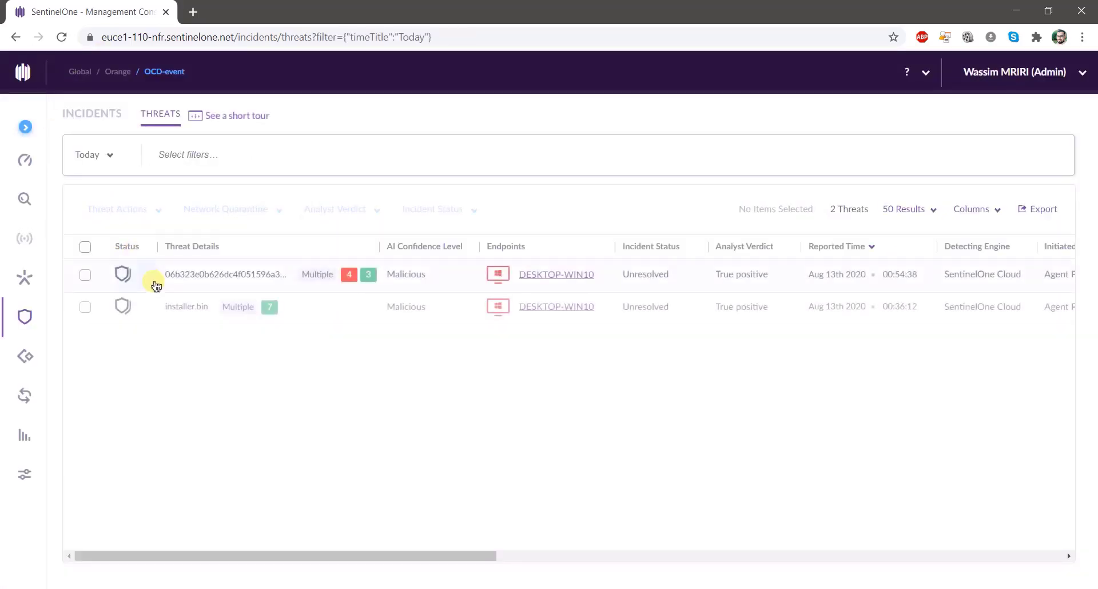
click(190, 275)
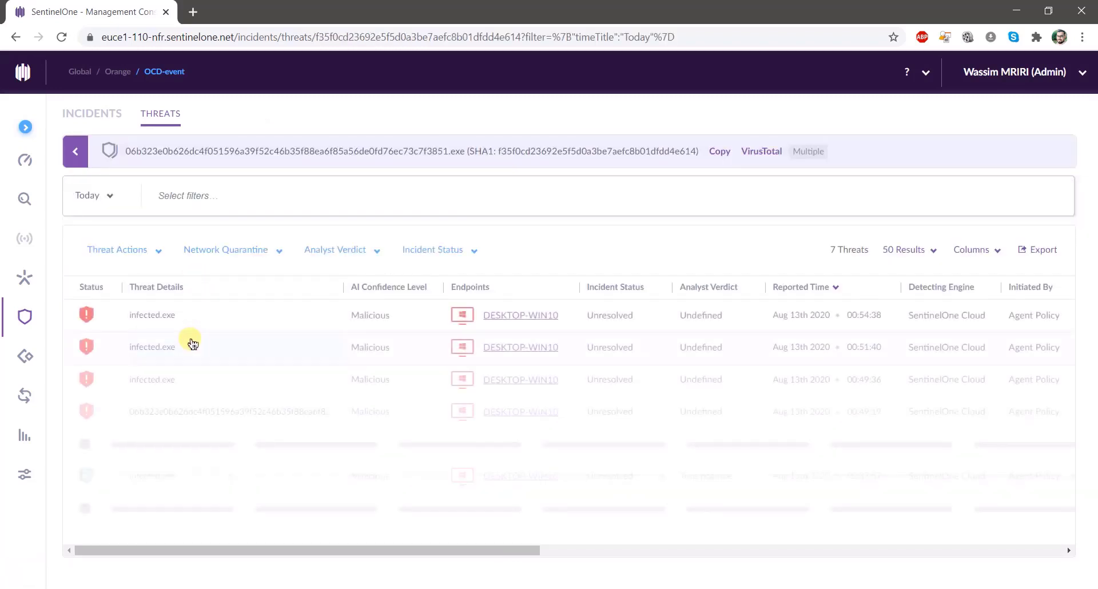
click(172, 350)
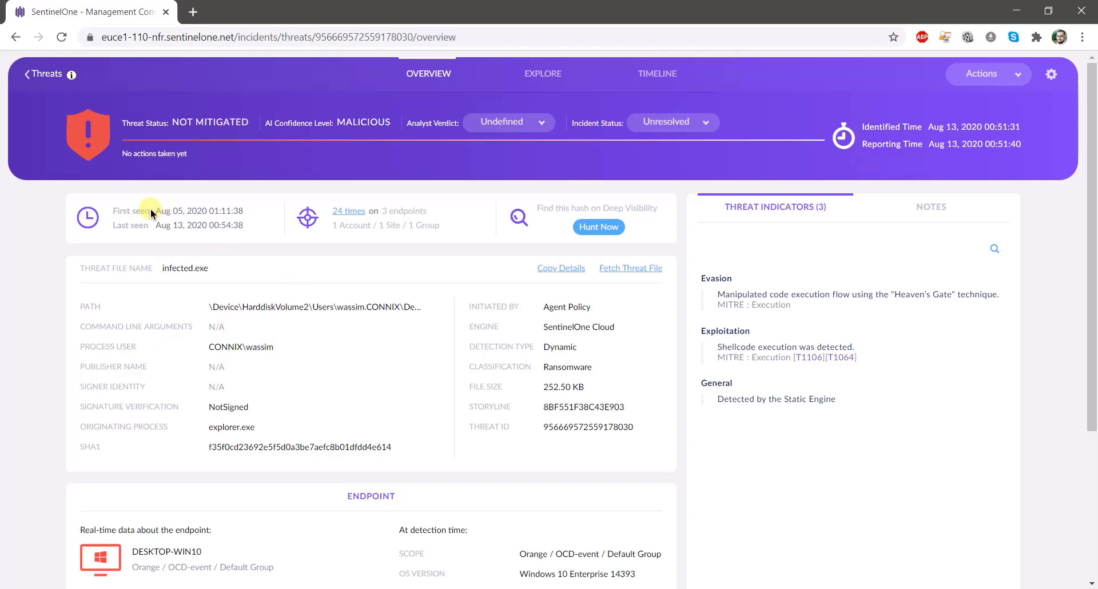
- Go back through the same threat group and reopen the newest infected.exe threat, reported at 00:54:38
click(35, 81)
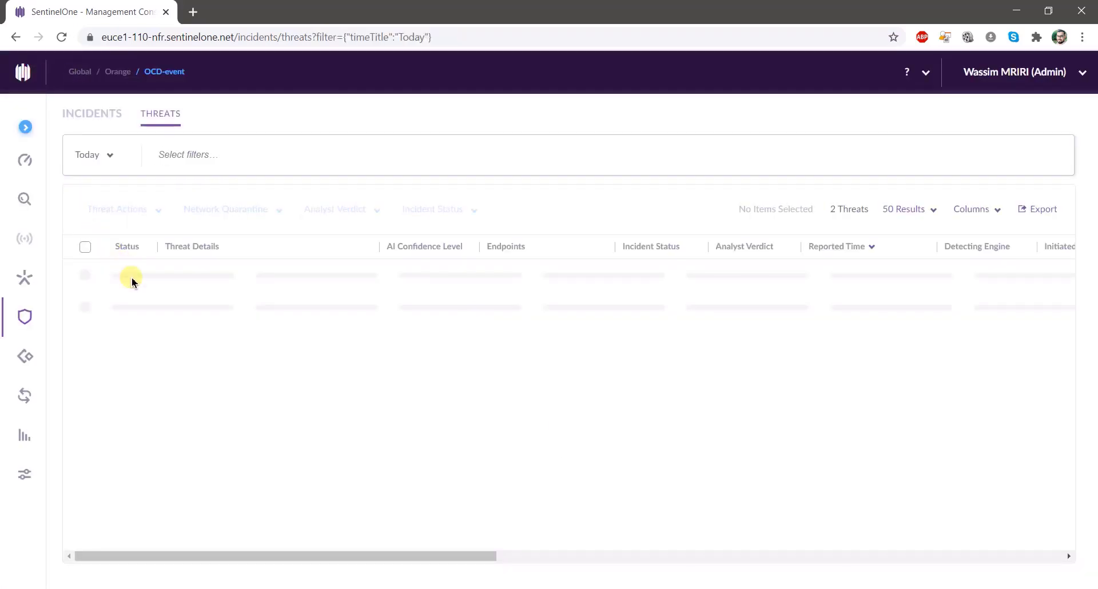
click(183, 282)
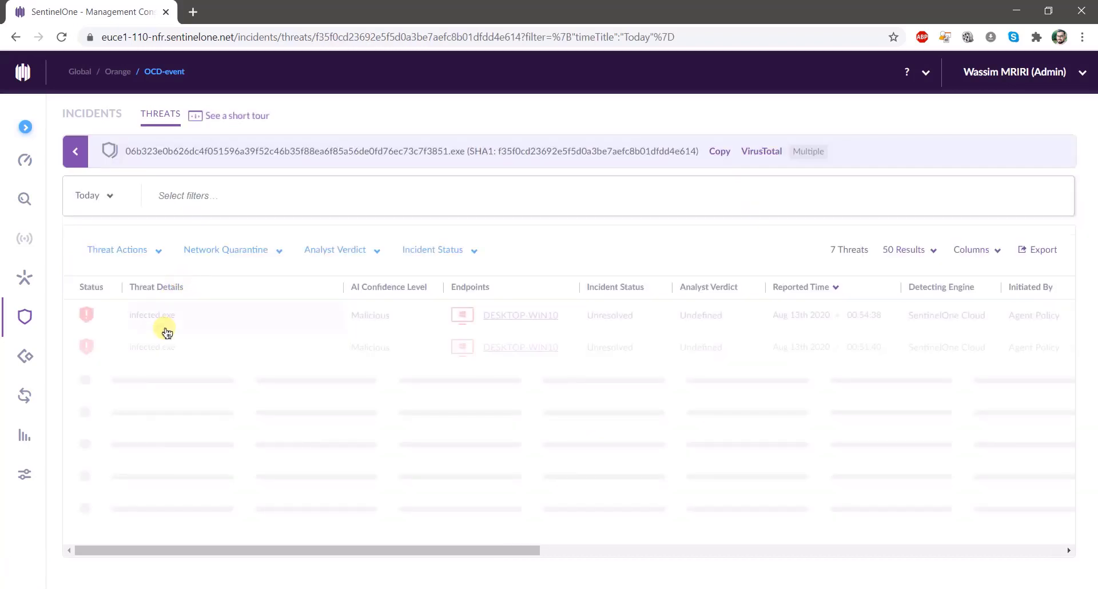
click(164, 322)
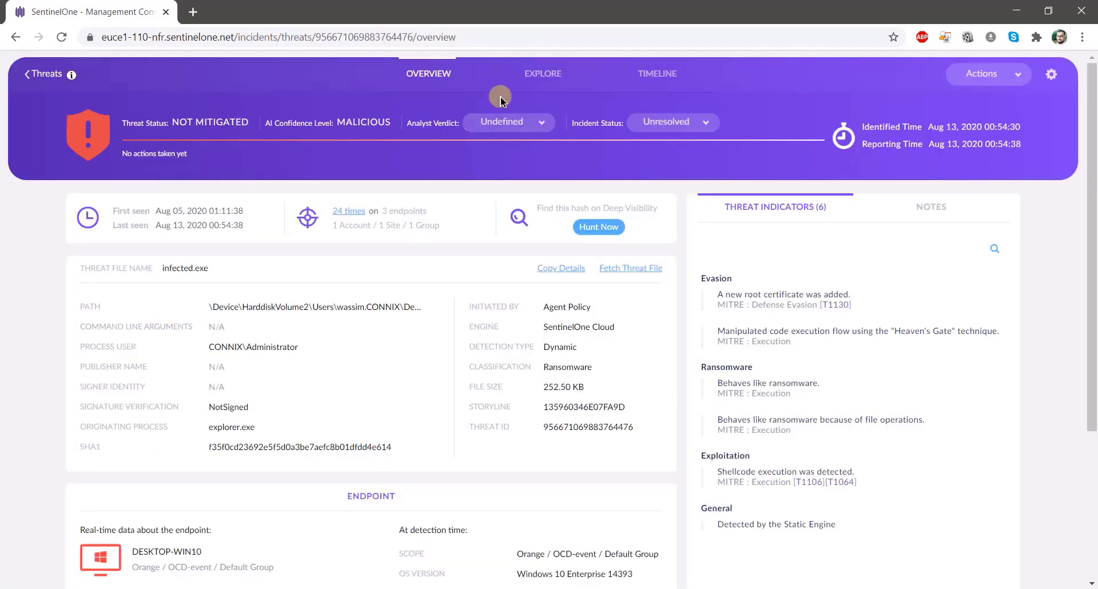
- Explore the threat's process tree, select vssadmin.exe and highlight its Delete Shadows /All /Quiet command line in the process summary
click(517, 89)
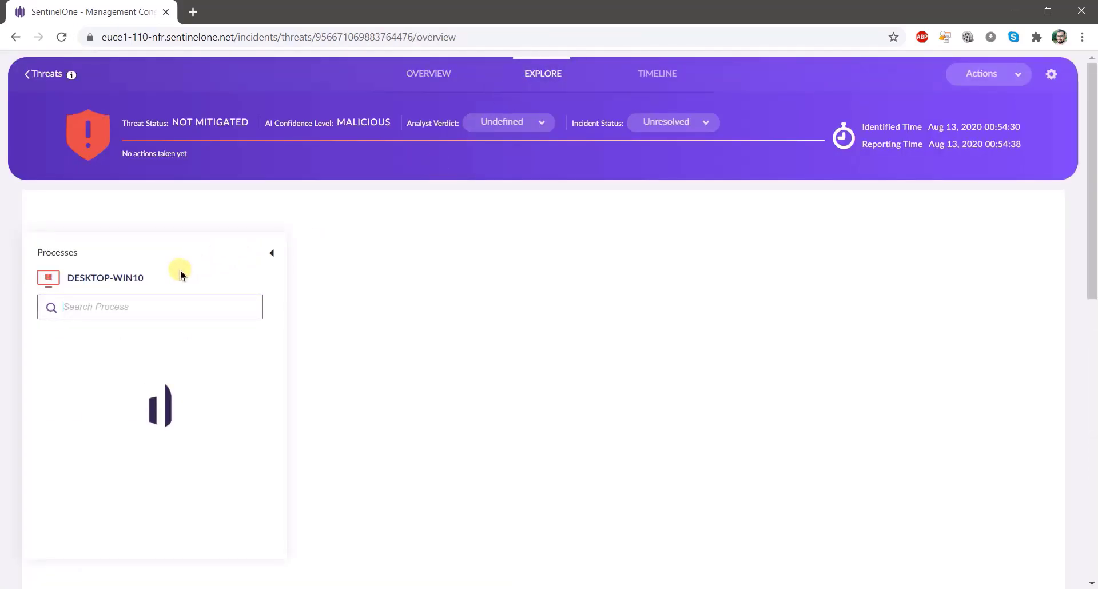
drag(497, 441, 432, 422)
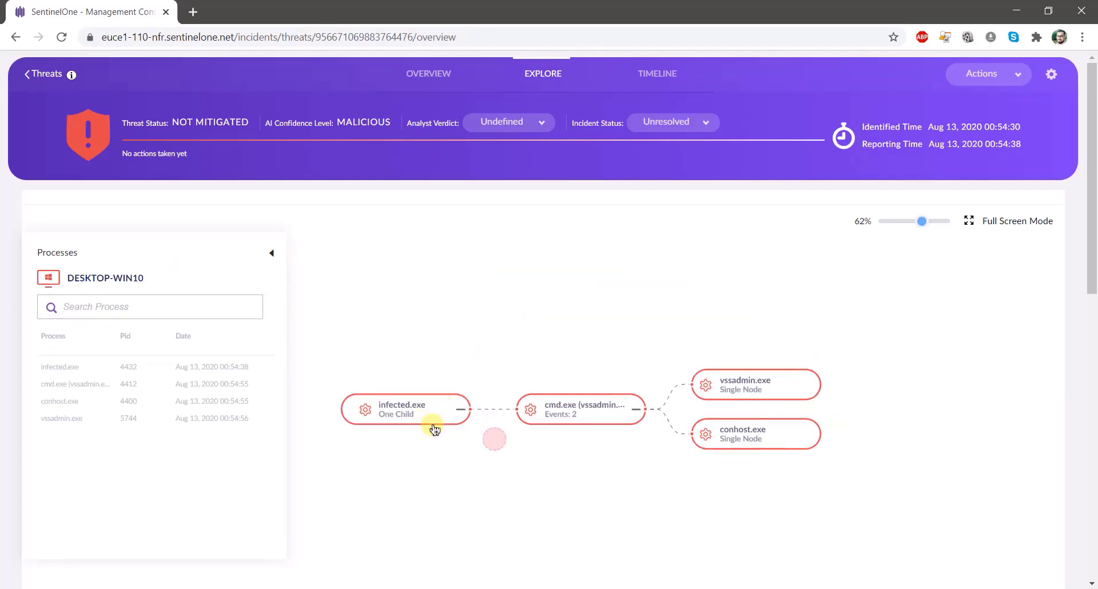
drag(575, 417, 453, 412)
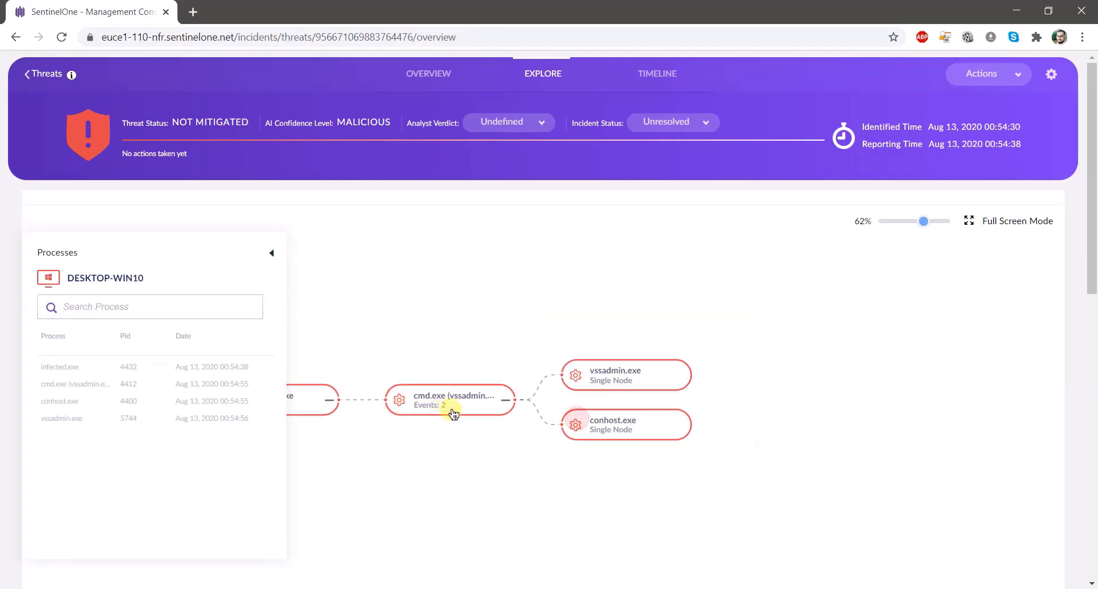
click(602, 389)
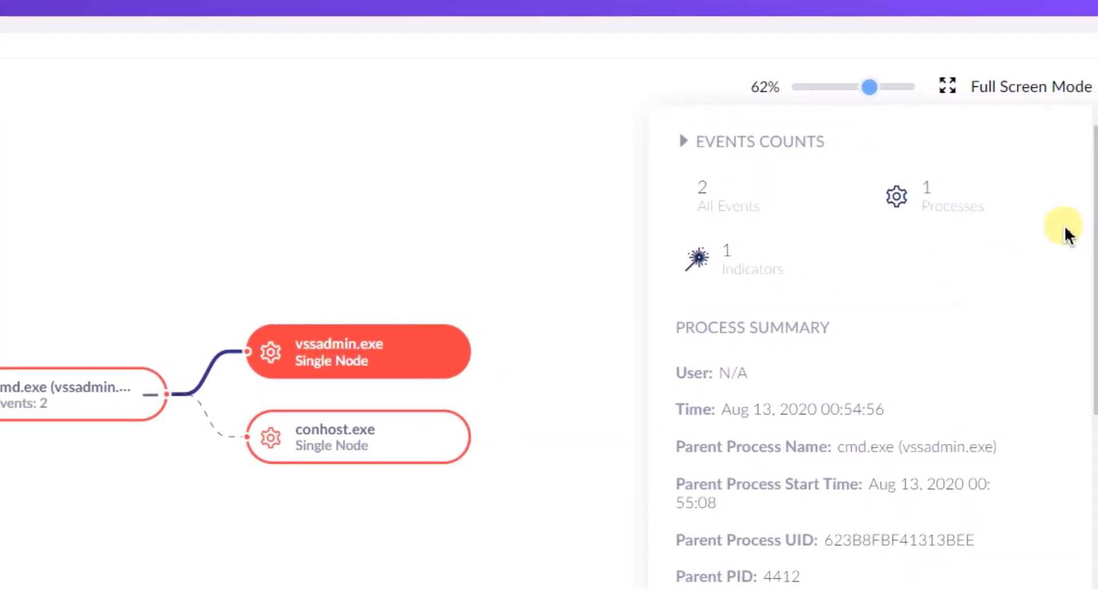
click(1095, 222)
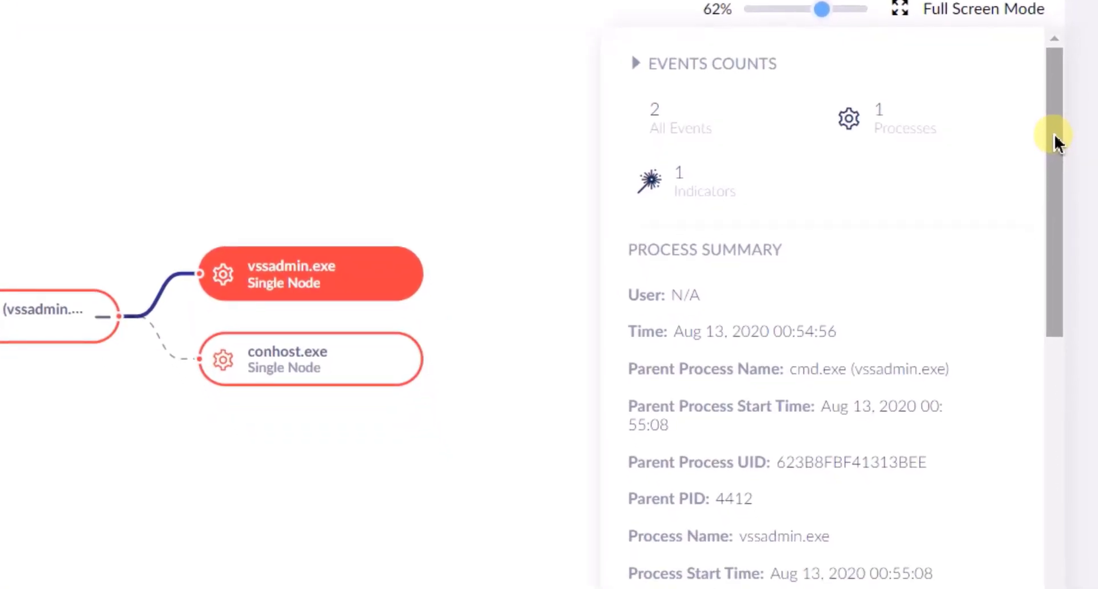
drag(1055, 140, 1051, 276)
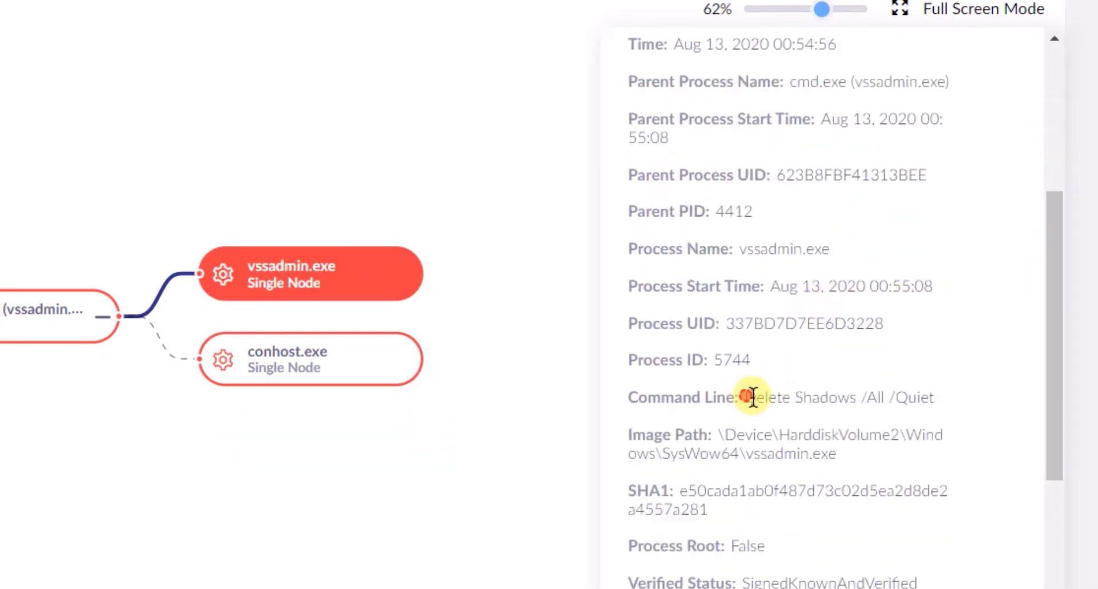
drag(743, 397, 933, 397)
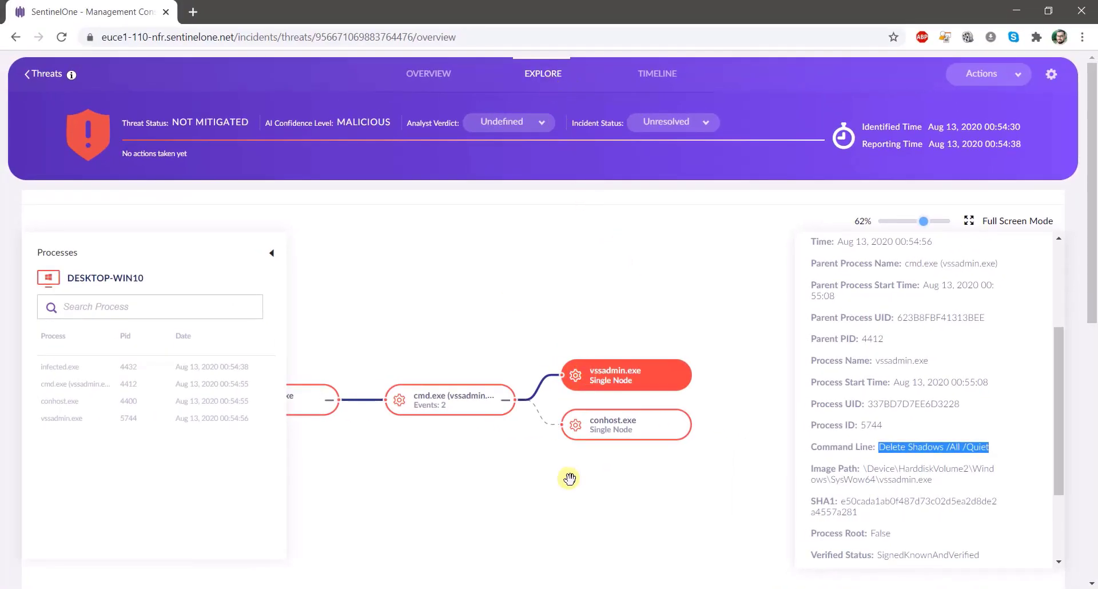
- Review the process, indicator and combined event lists for vssadmin.exe below the process tree
drag(1090, 254, 1090, 491)
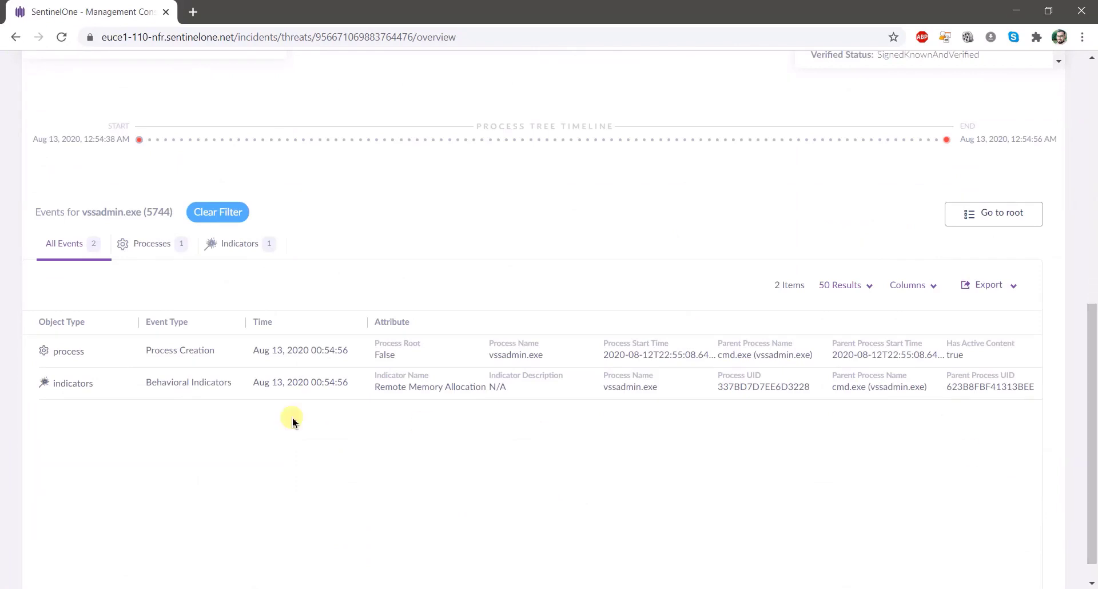
click(141, 246)
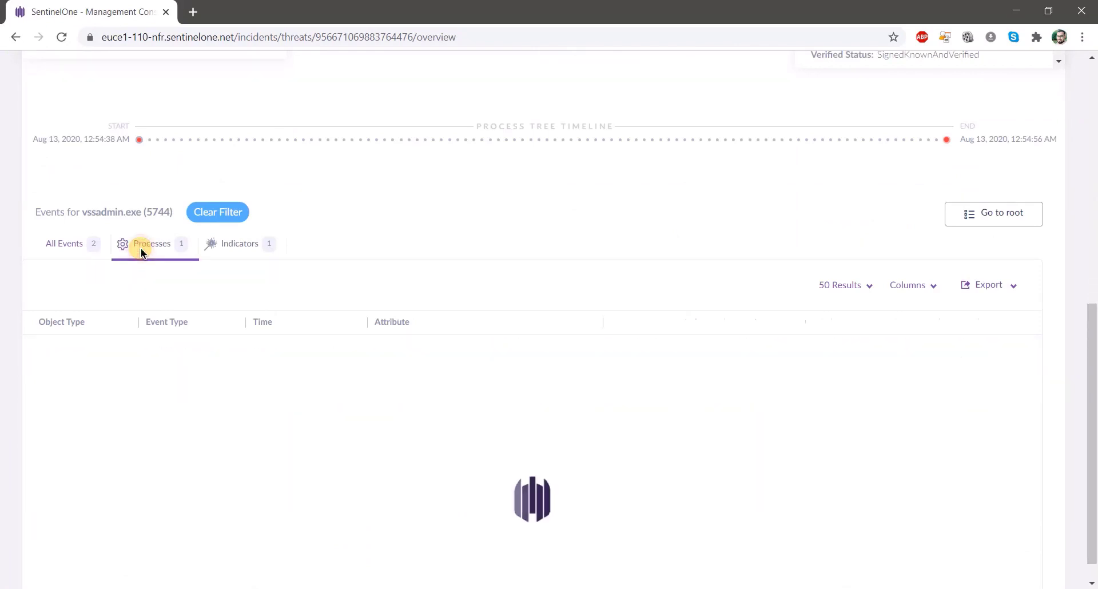
click(211, 246)
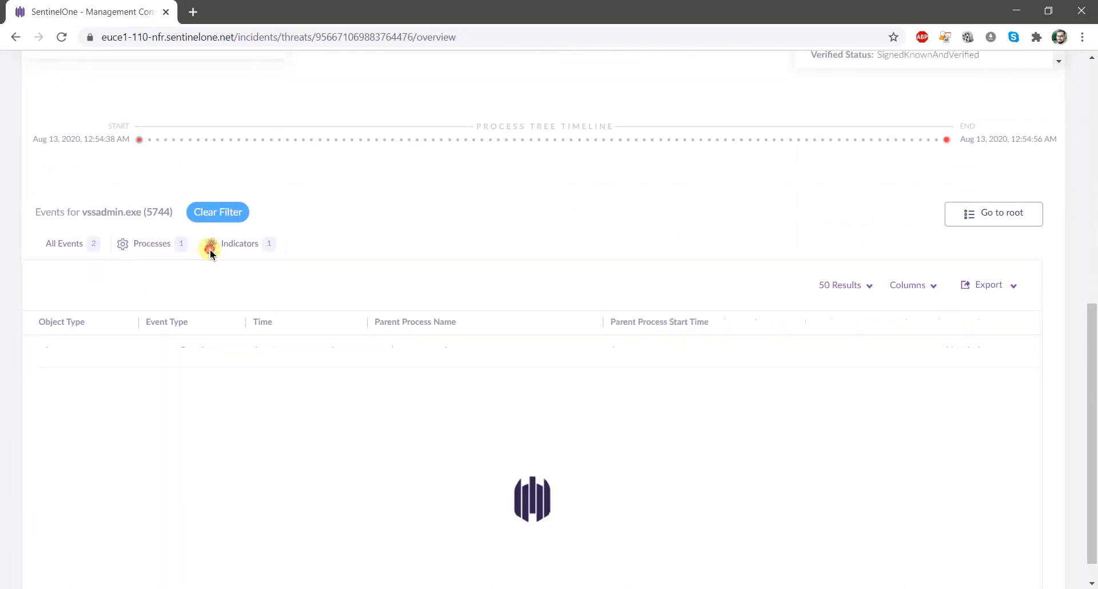
click(91, 251)
click(1092, 251)
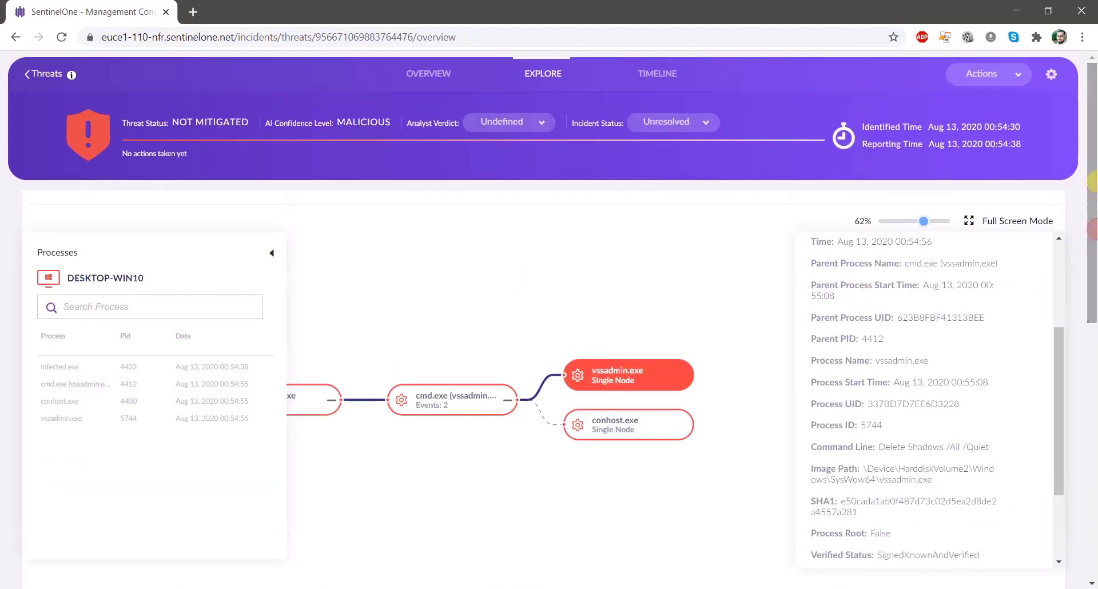
- Return to the threat overview, highlight the root certificate, Heaven's Gate and ransomware indicators, and look over the endpoint details
click(429, 74)
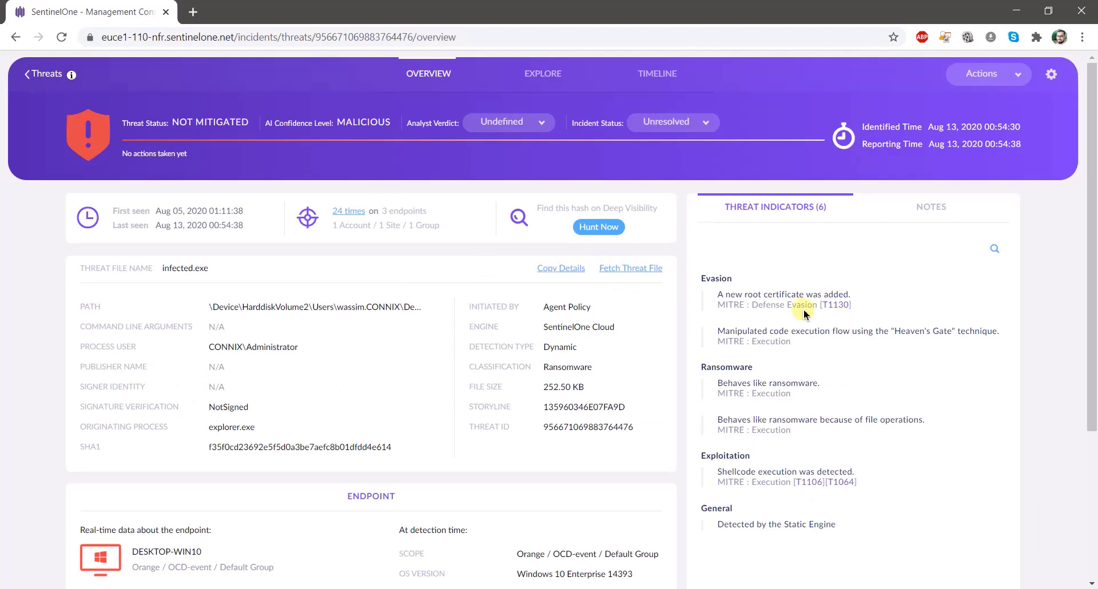
drag(718, 296, 843, 304)
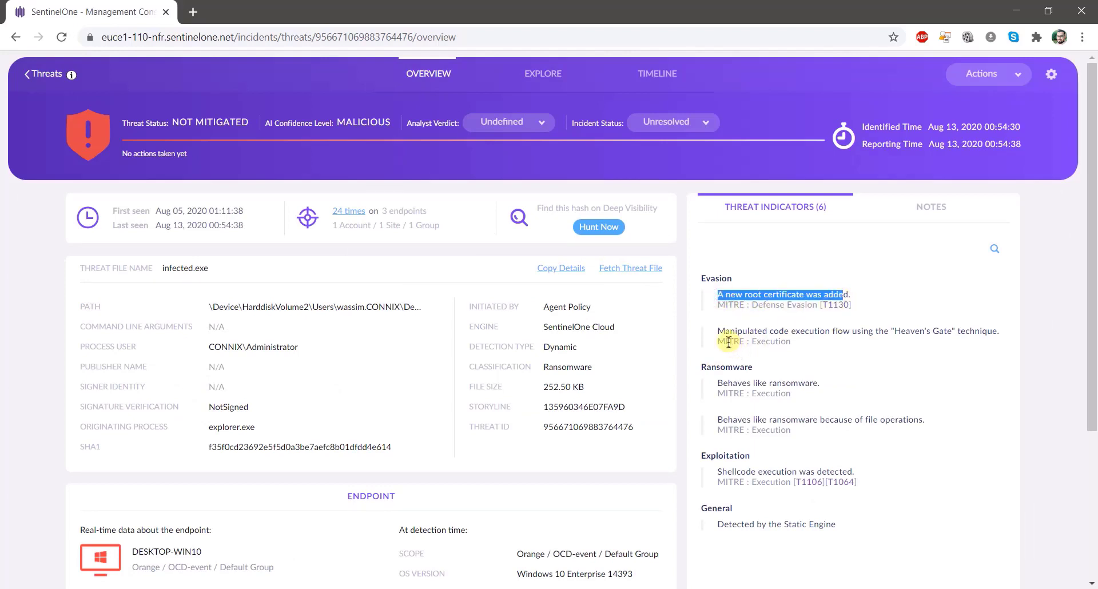
drag(725, 342, 843, 332)
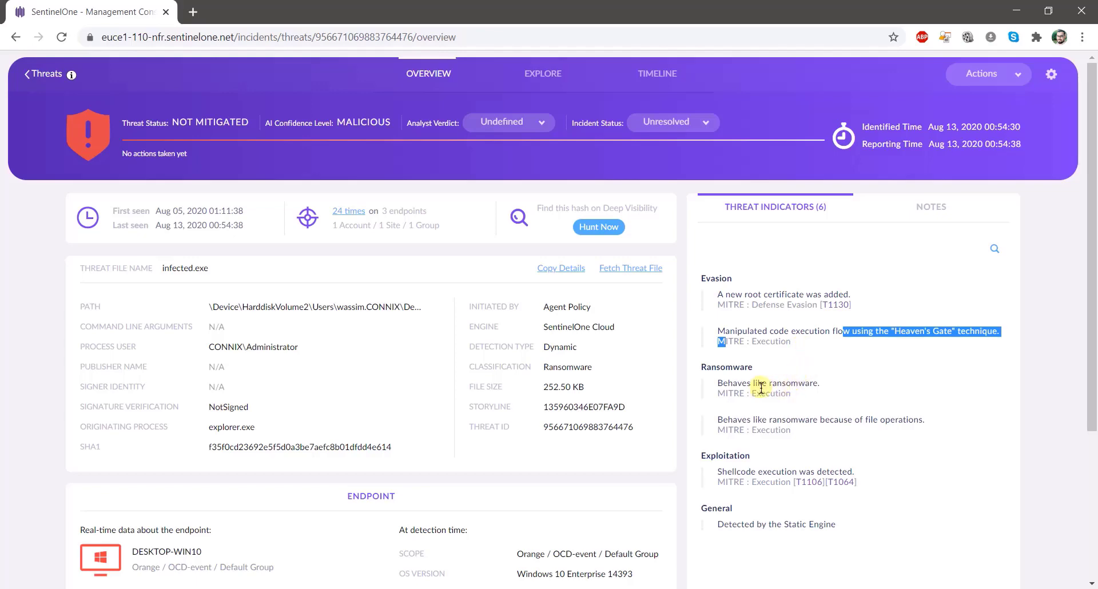
drag(761, 388, 846, 383)
click(766, 418)
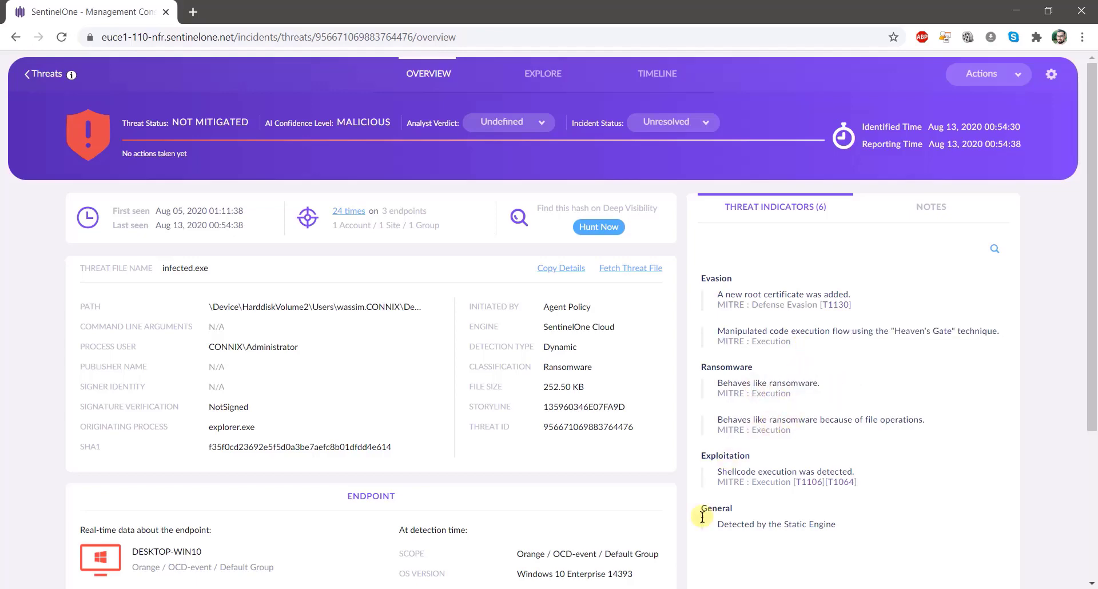
drag(1092, 306, 1092, 454)
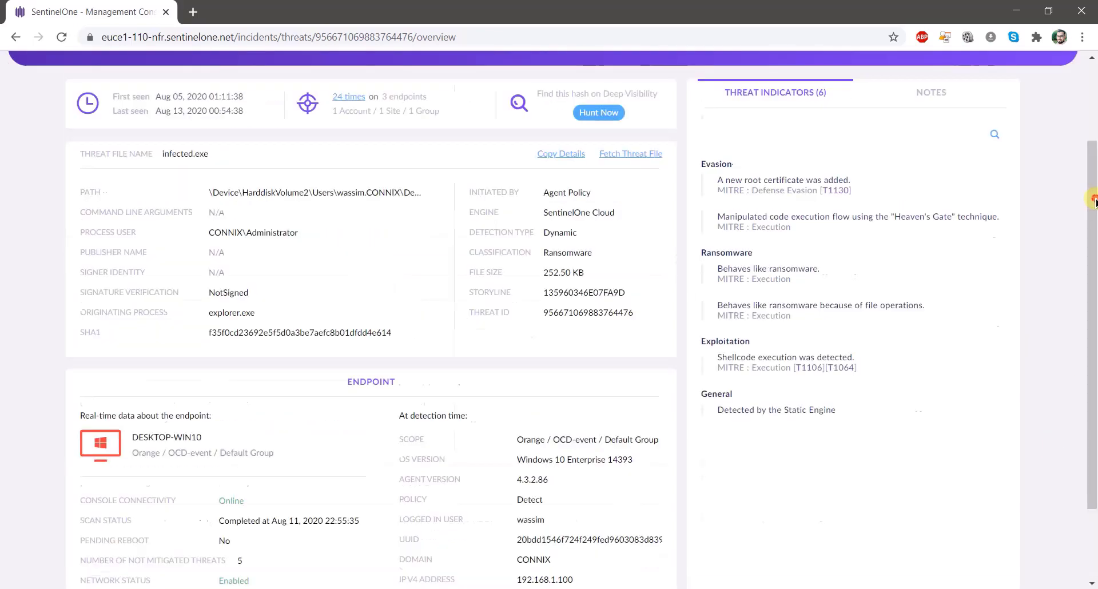
scroll(1080, 195, up, 4)
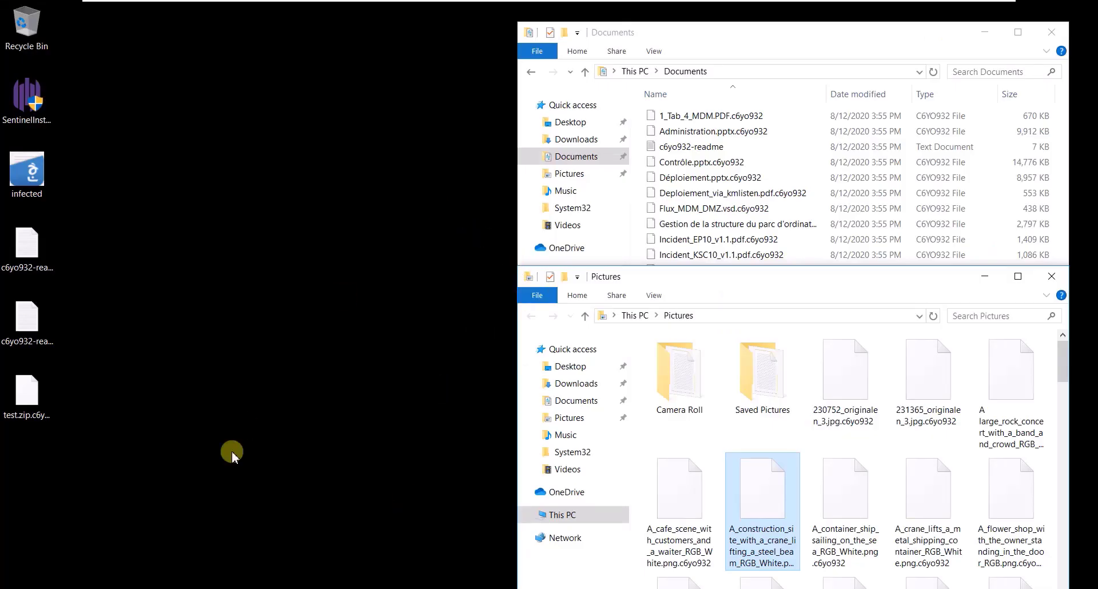
- Leave the virtual machine for the SentinelOne console and open the DESKTOP-WIN10 endpoint details with its available actions from the threats list
drag(232, 452, 395, 157)
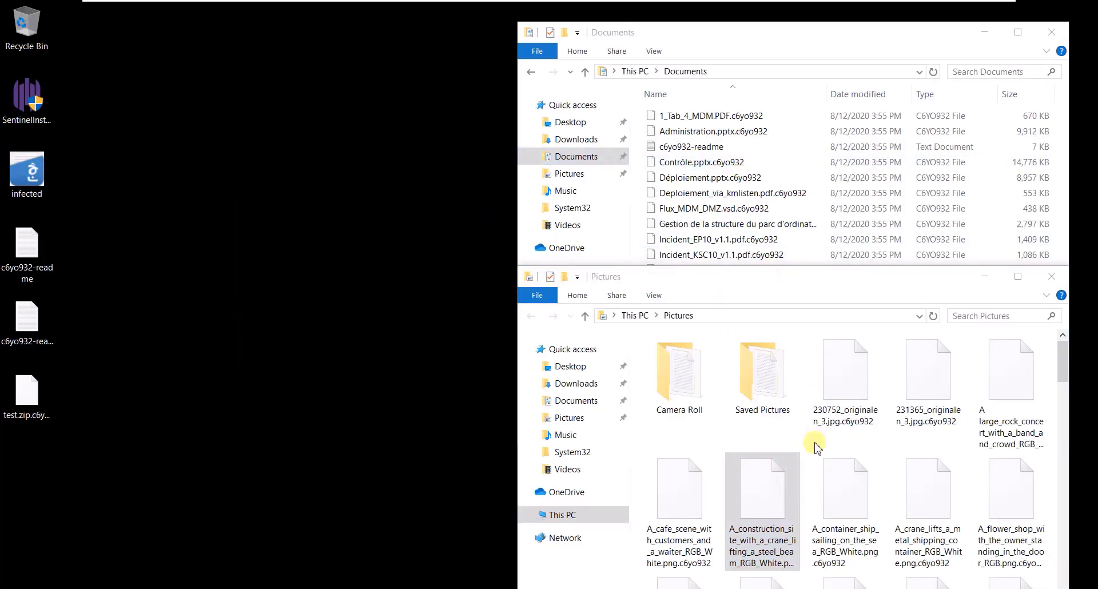
click(961, 7)
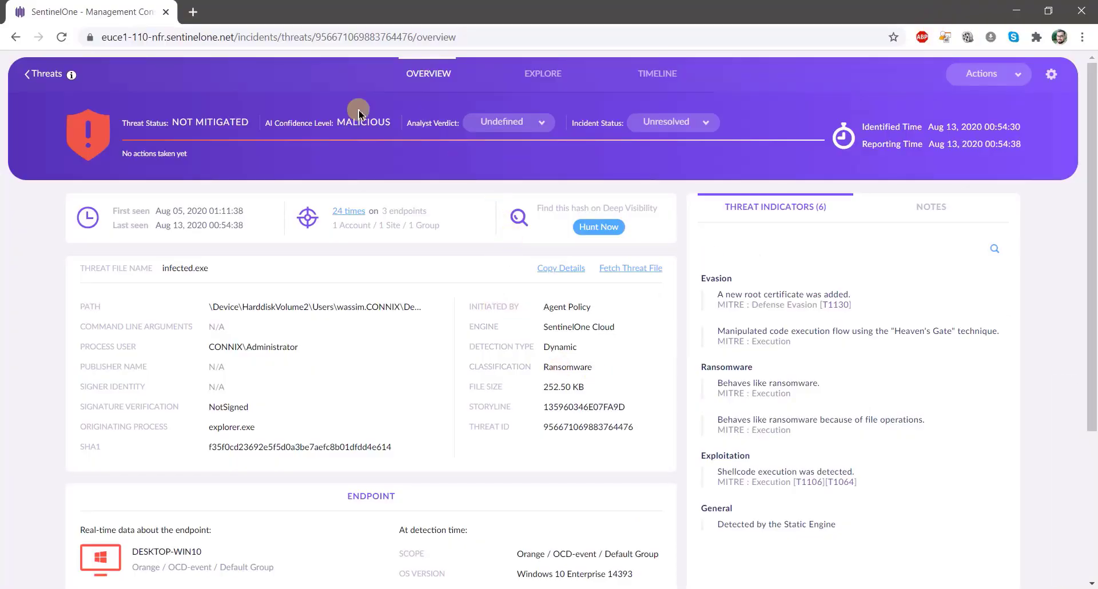
click(46, 77)
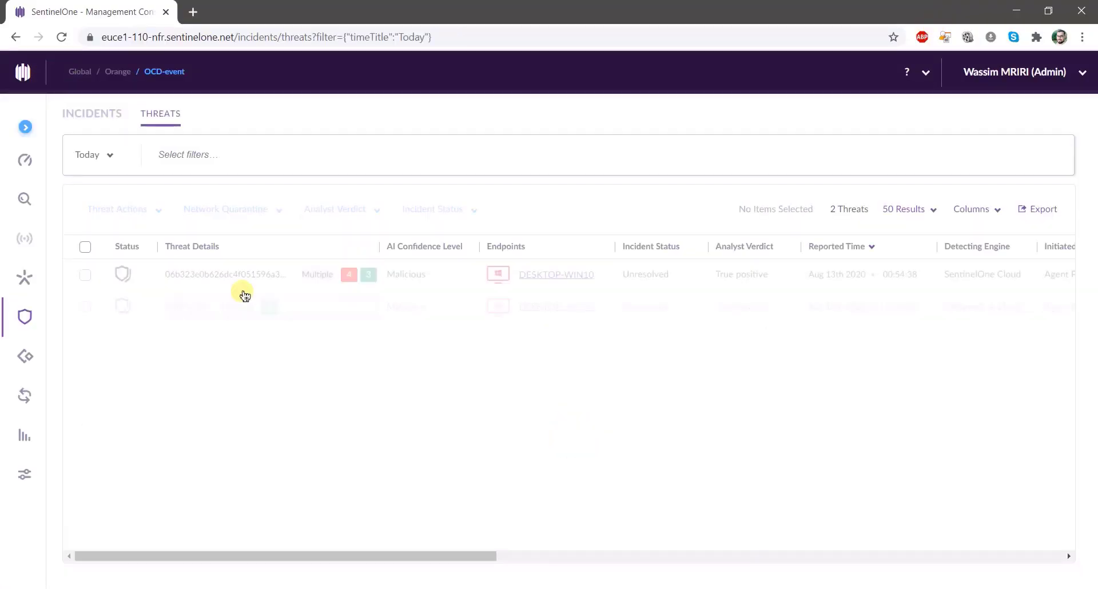
drag(592, 278, 525, 277)
click(233, 162)
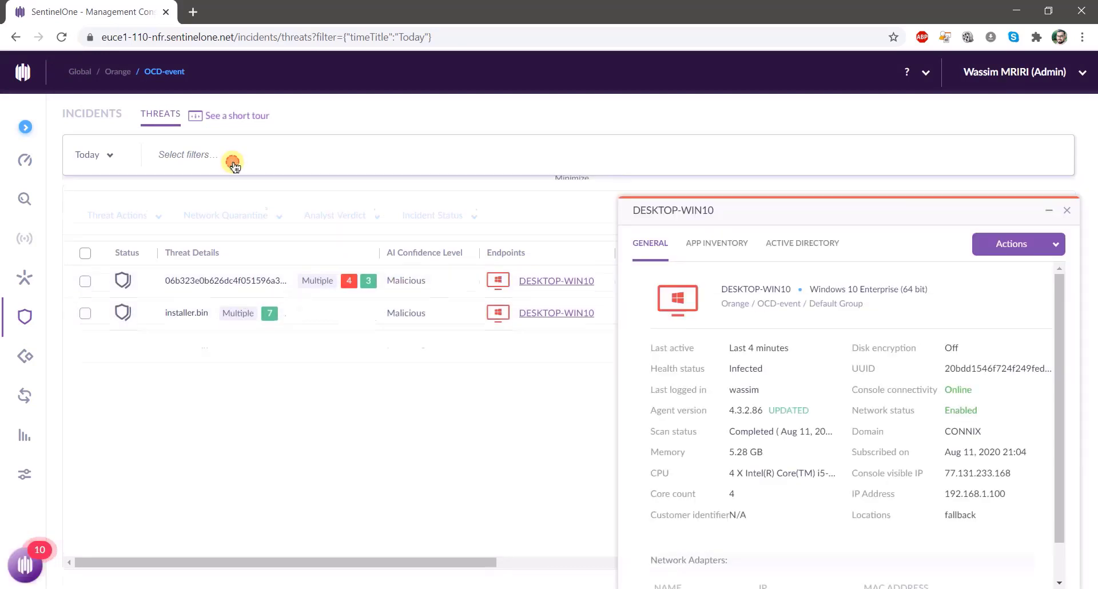
click(1045, 253)
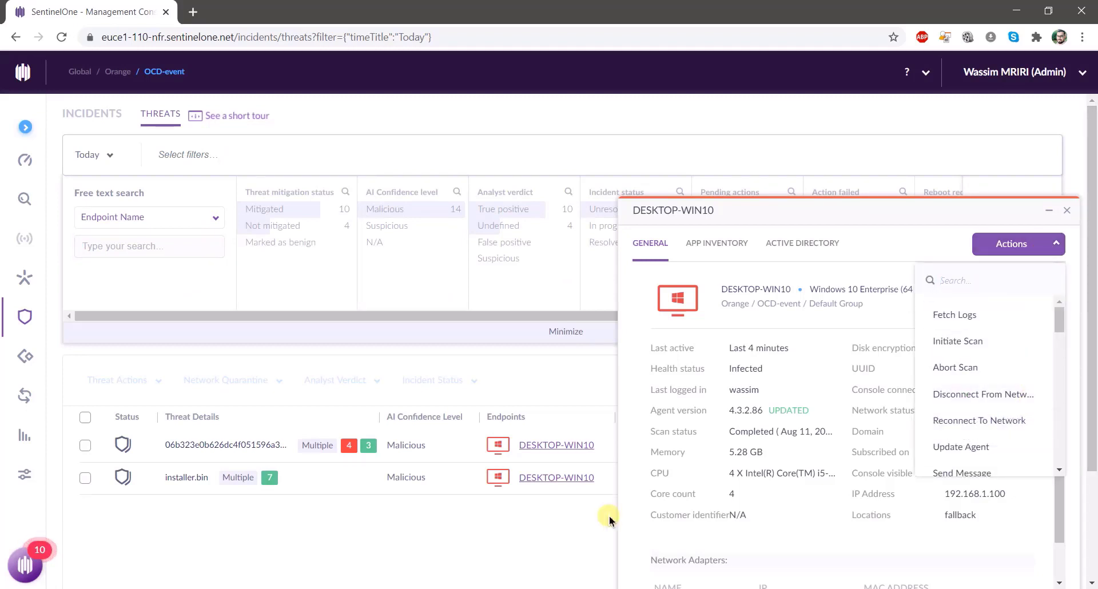
click(593, 524)
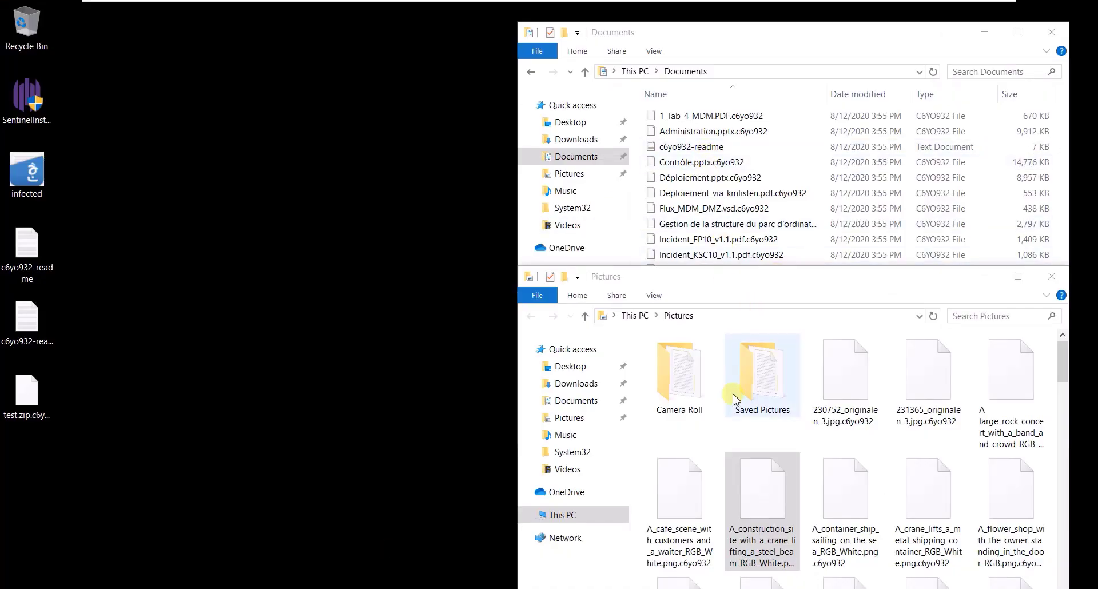
- Return to the SentinelOne console, minimise the endpoint details and open the most recent infected.exe threat in the first threat group
mouse_move(816, 7)
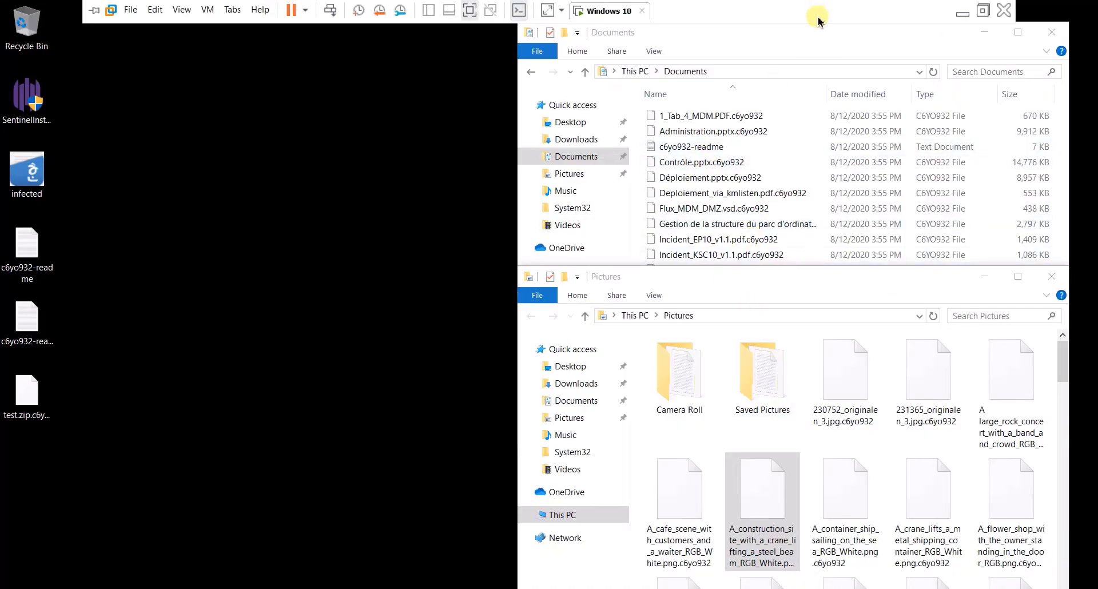
click(961, 14)
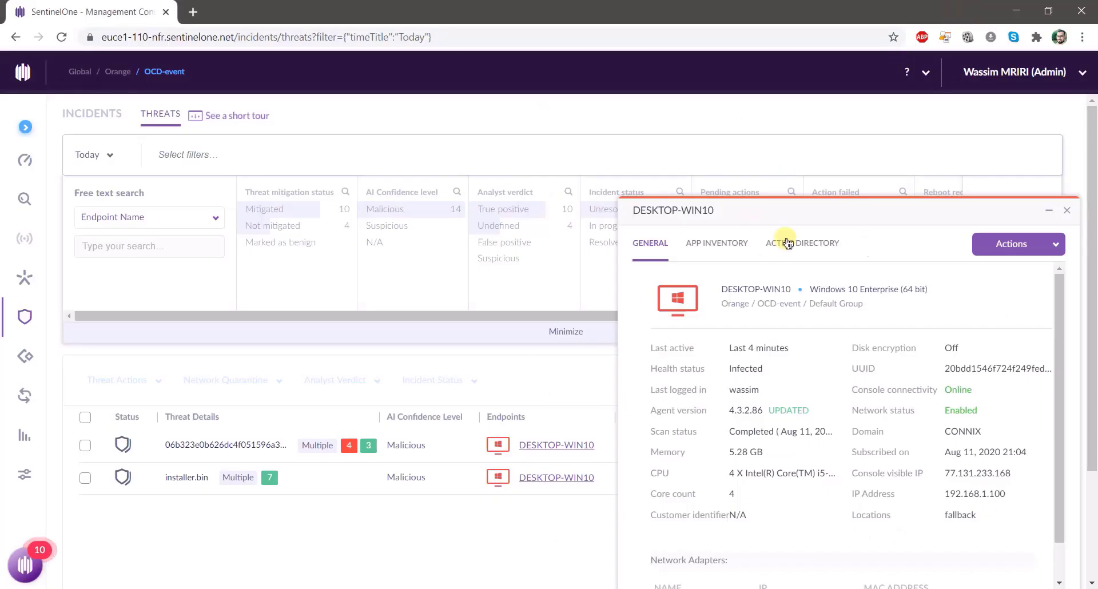
click(1057, 216)
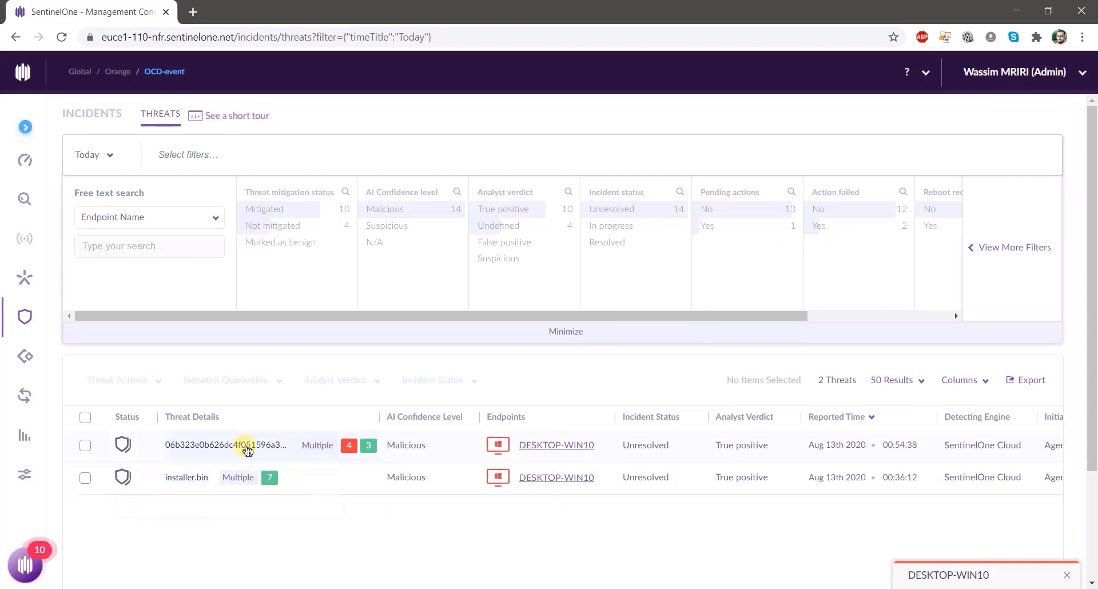
click(245, 450)
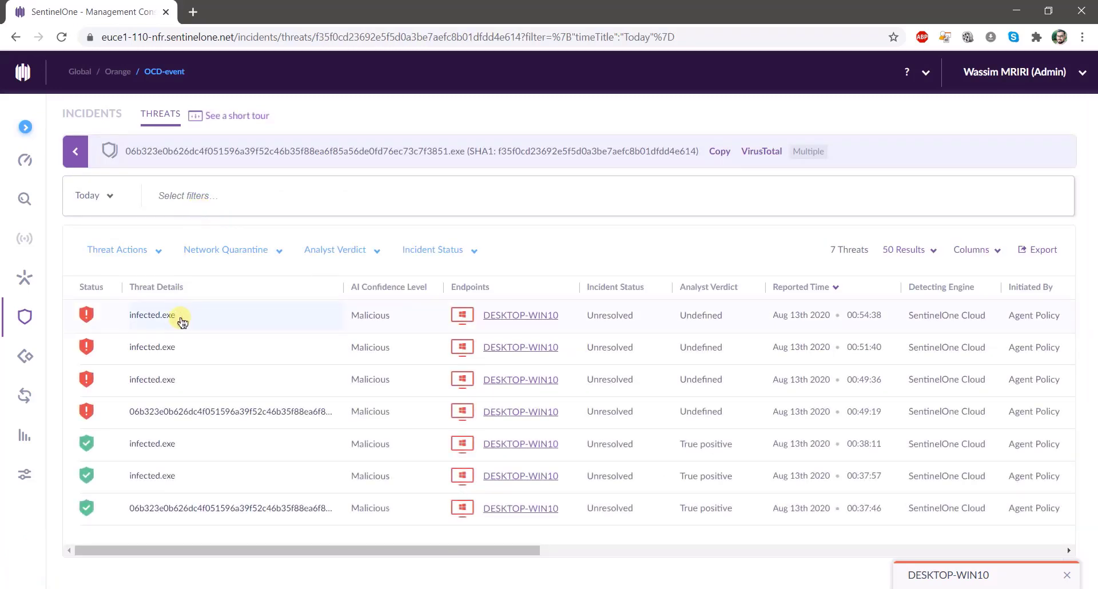
click(180, 316)
- Apply the Kill, Quarantine, Remediate and Rollback mitigation actions to all instances of the threat, with True Positive as analyst verdict
click(987, 76)
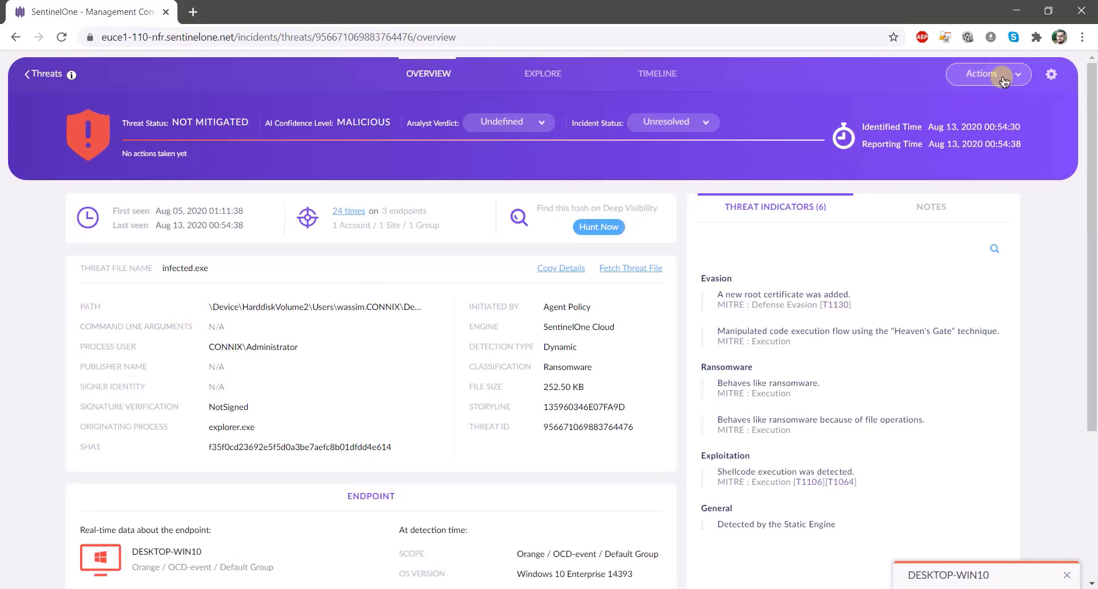
click(991, 112)
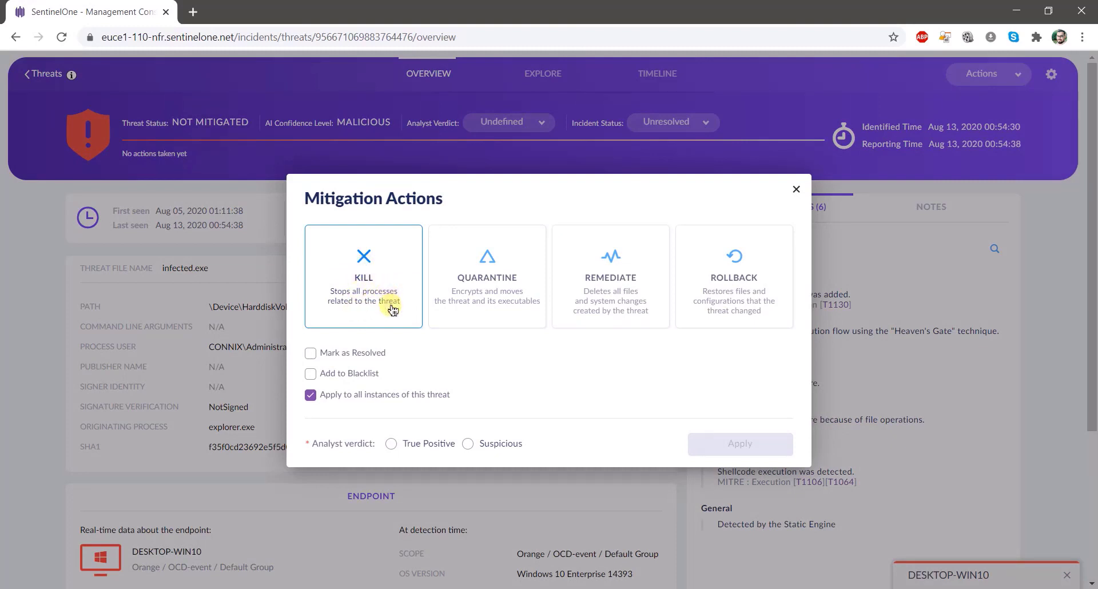
click(391, 444)
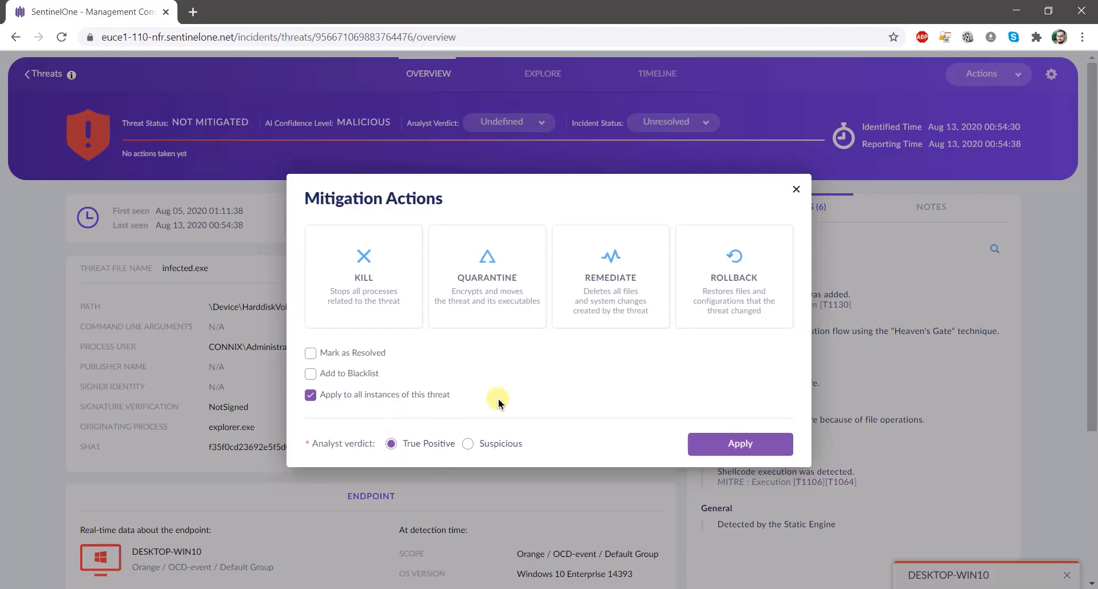
click(407, 300)
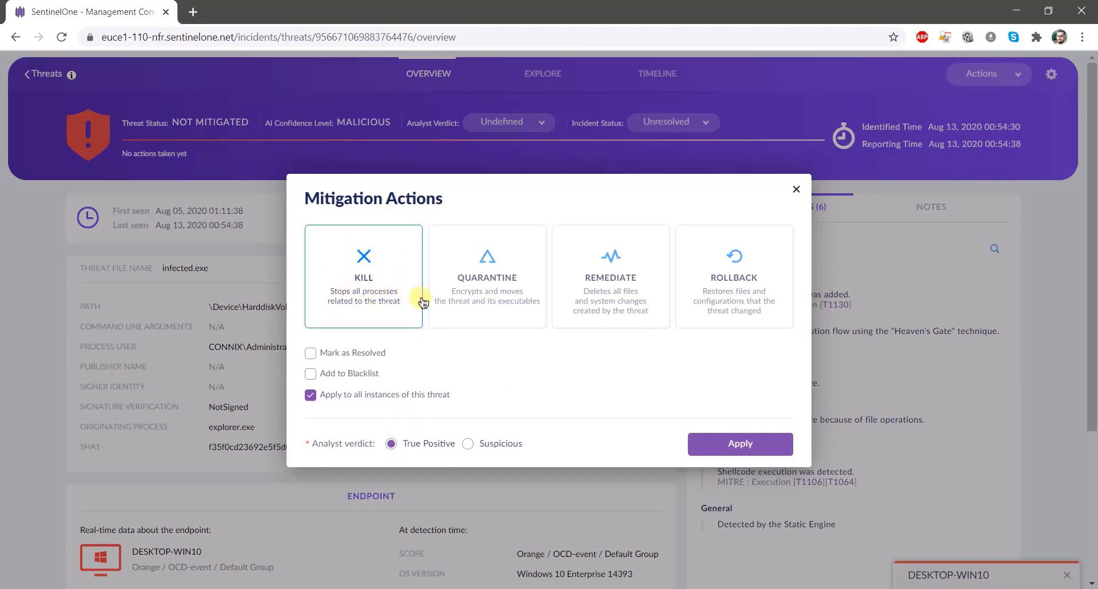
click(471, 291)
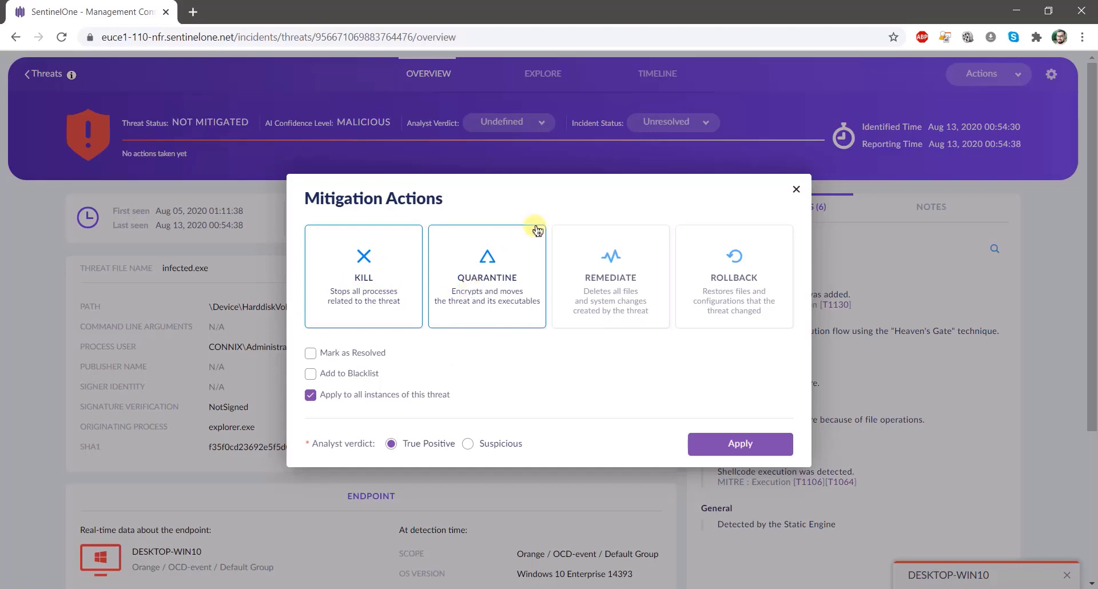
click(588, 282)
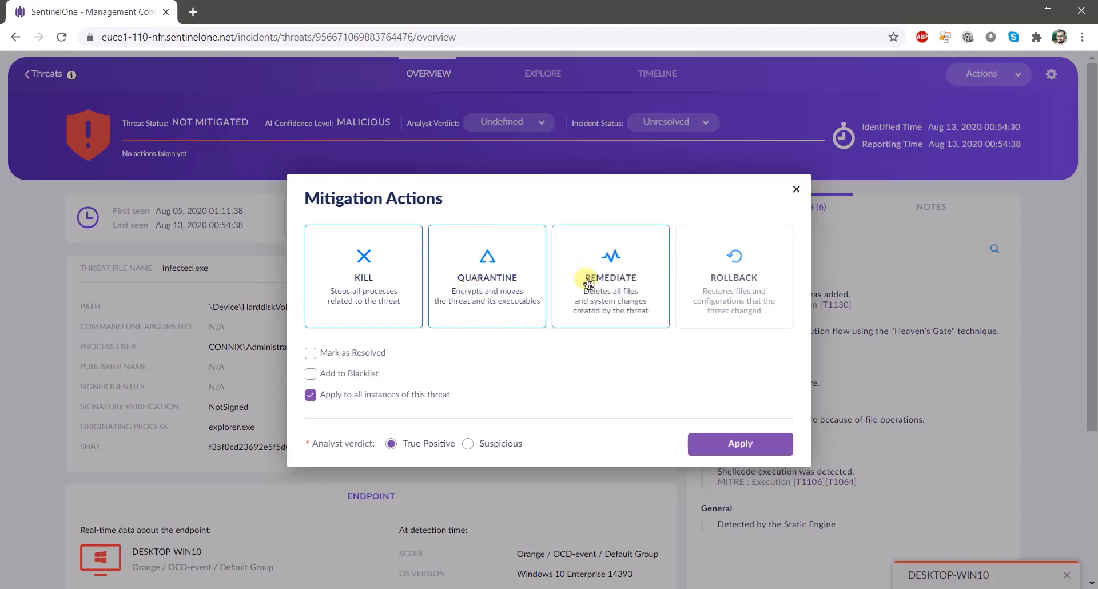
click(645, 298)
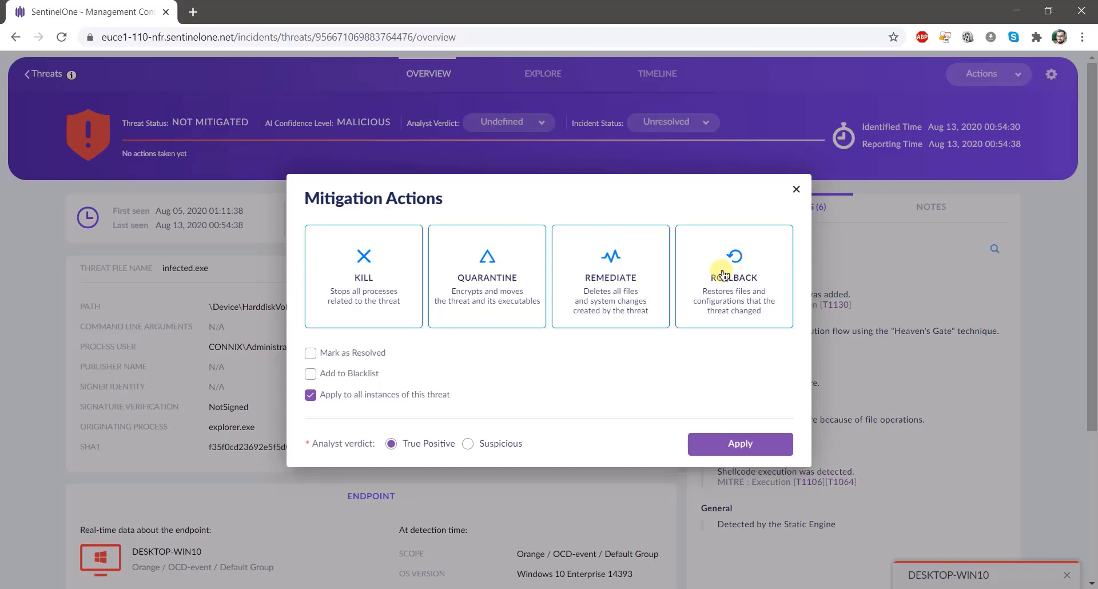
click(722, 275)
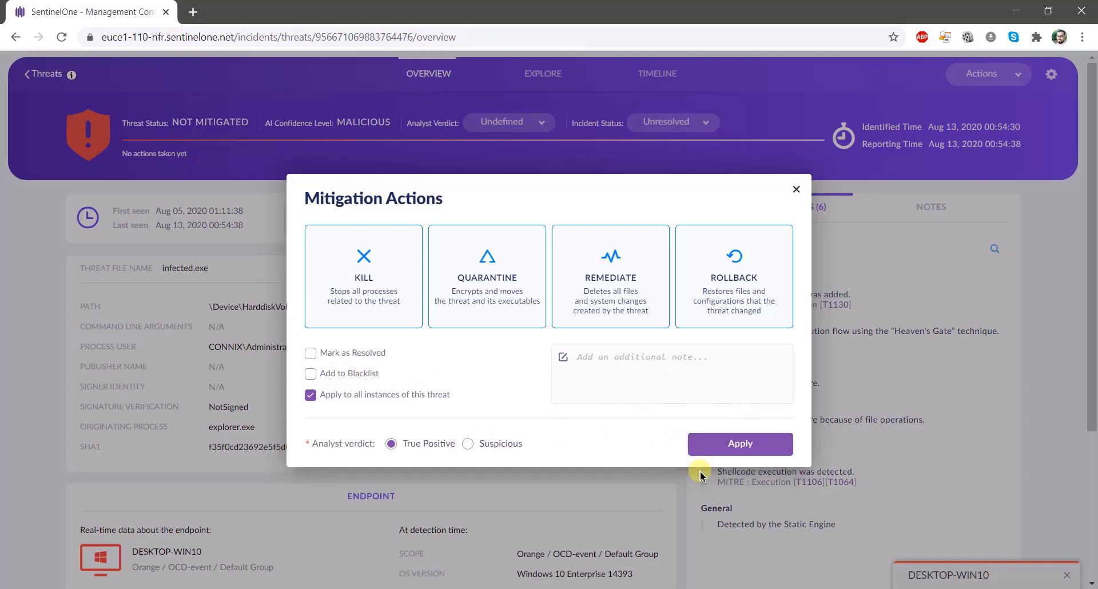
click(712, 444)
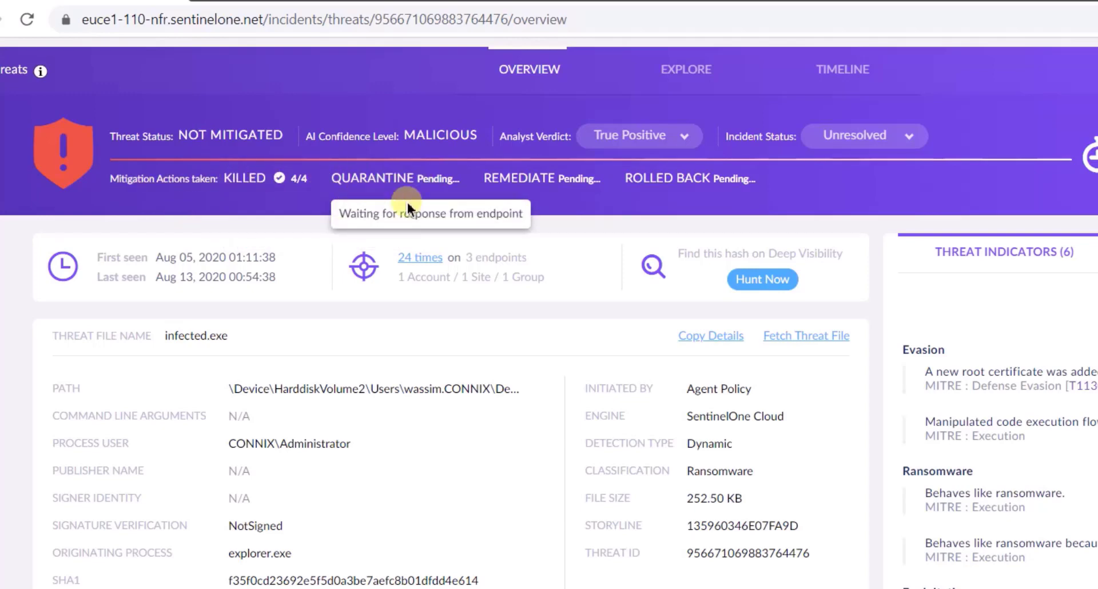
- Check the status of each mitigation action taken and download the CSV report for the rollback
mouse_move(451, 191)
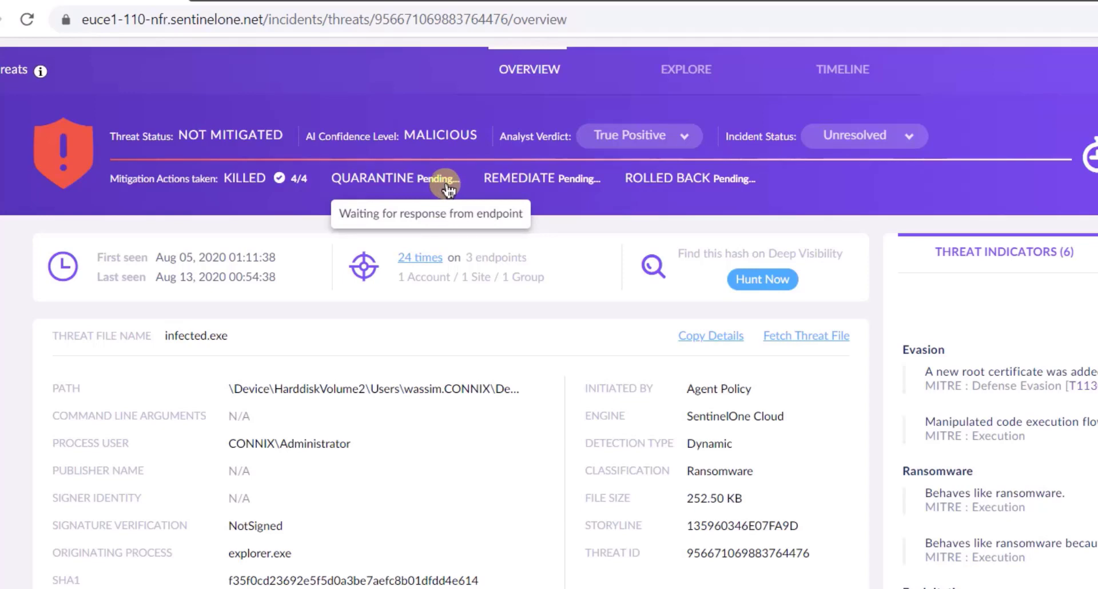
mouse_move(668, 190)
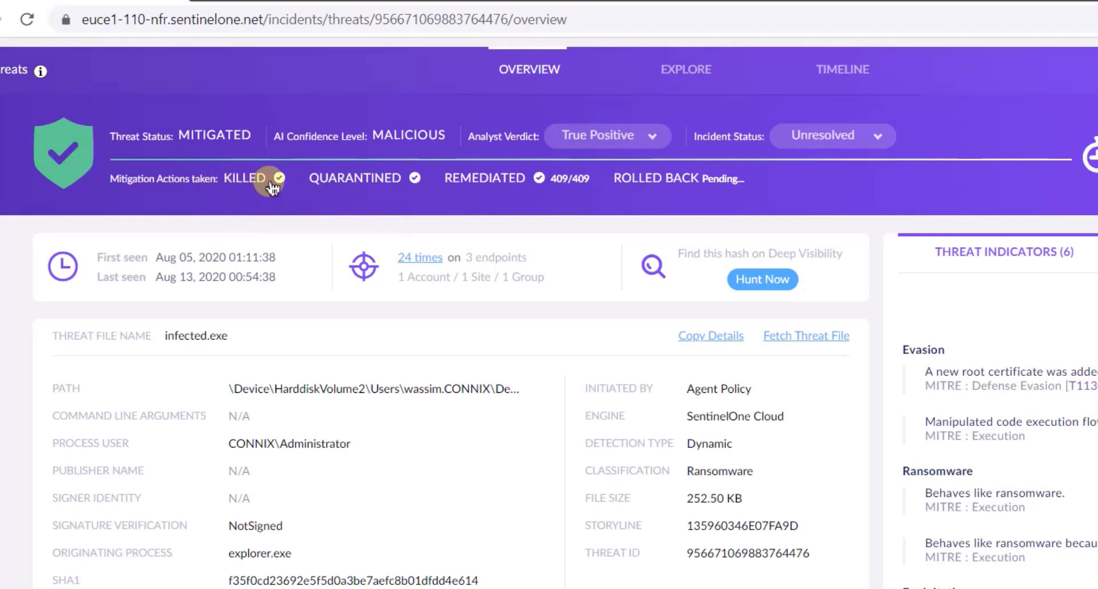
mouse_move(416, 176)
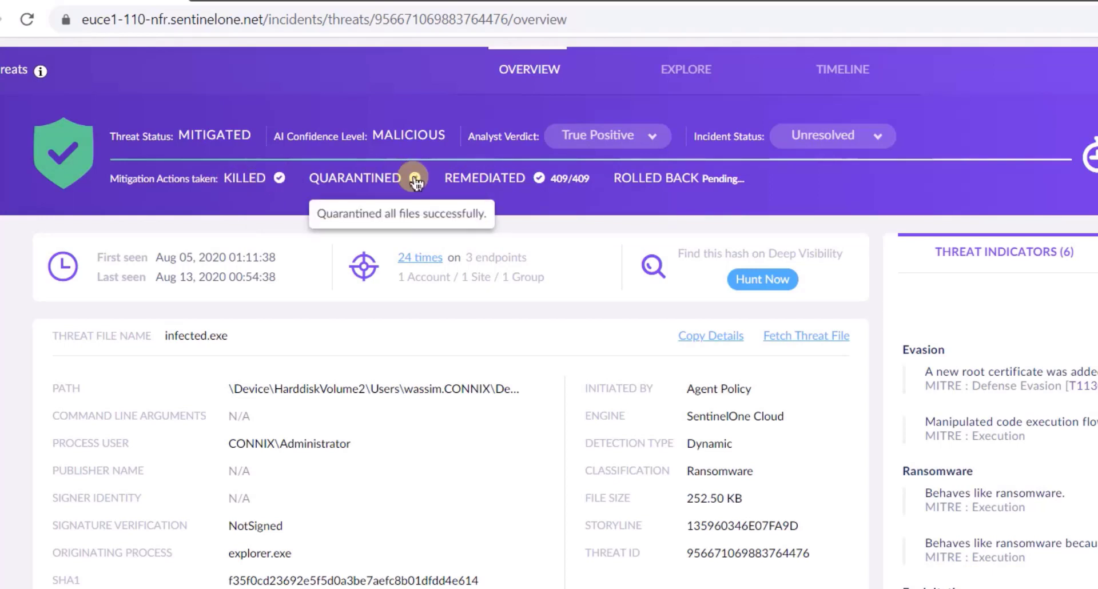
mouse_move(511, 180)
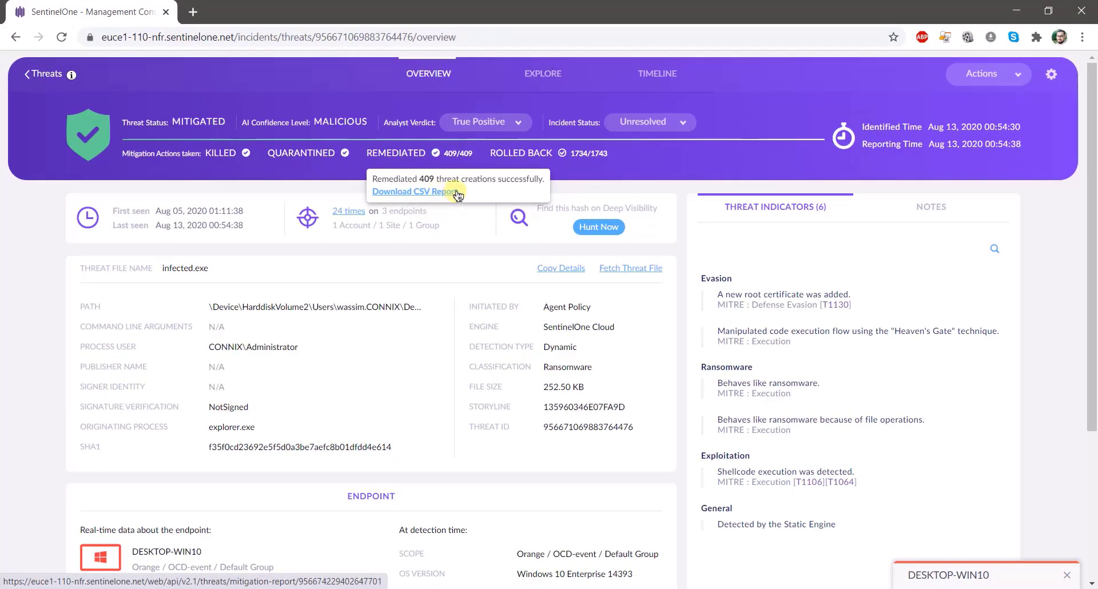
mouse_move(681, 175)
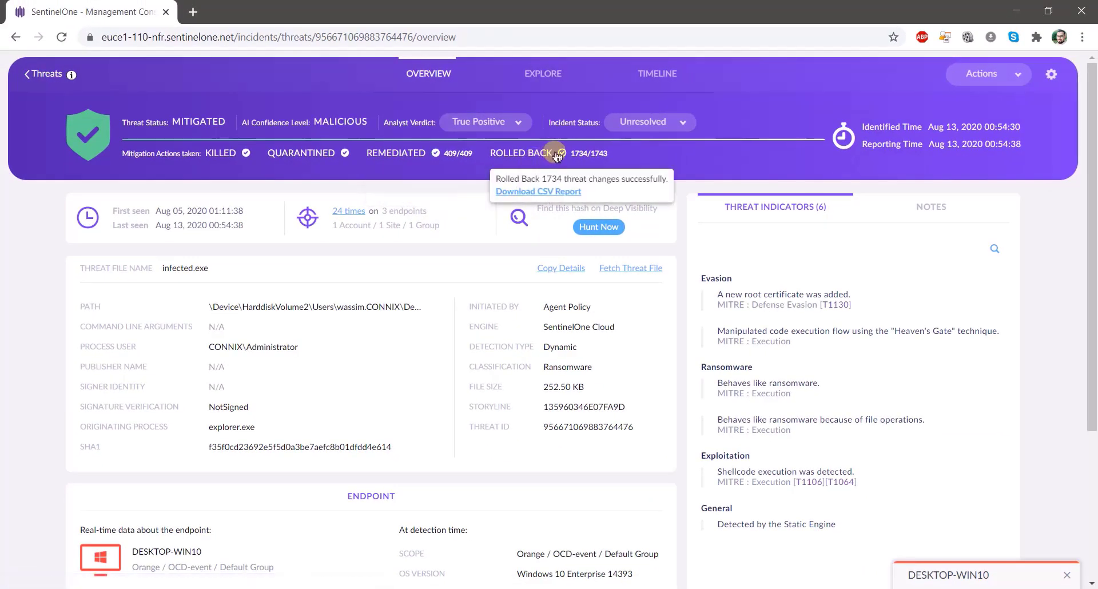
click(552, 192)
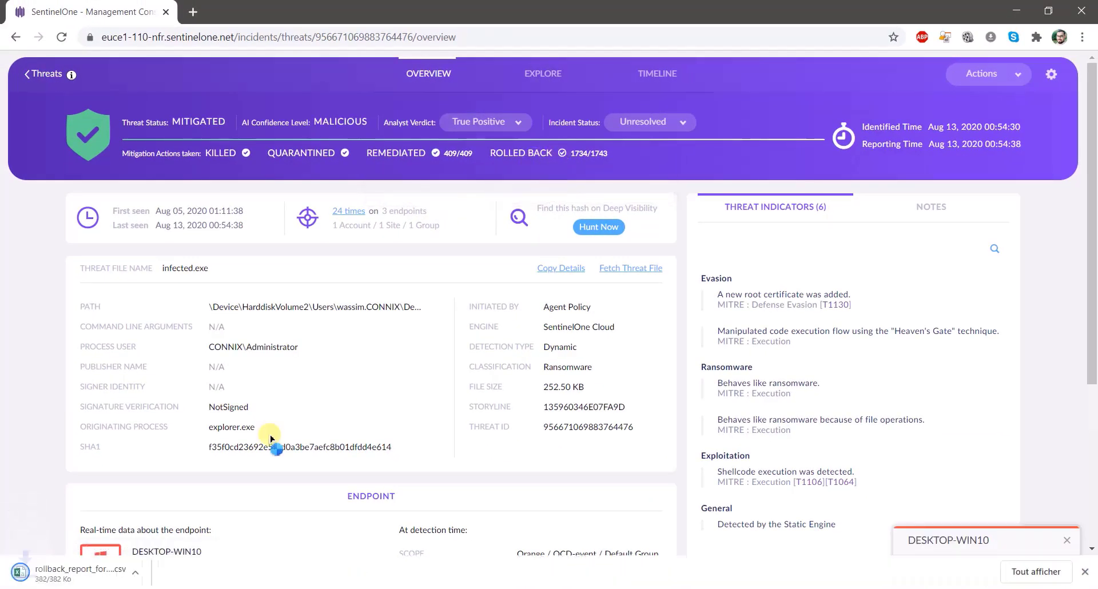
- Open the downloaded rollback report in Excel, look over the file rename entries and close it
click(103, 566)
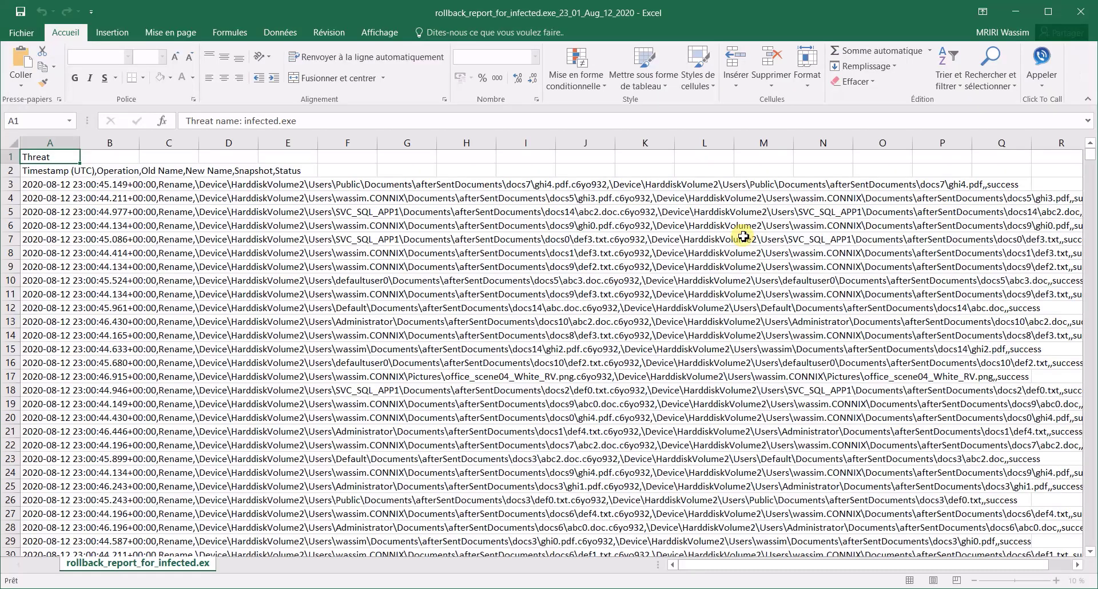
drag(182, 200, 789, 229)
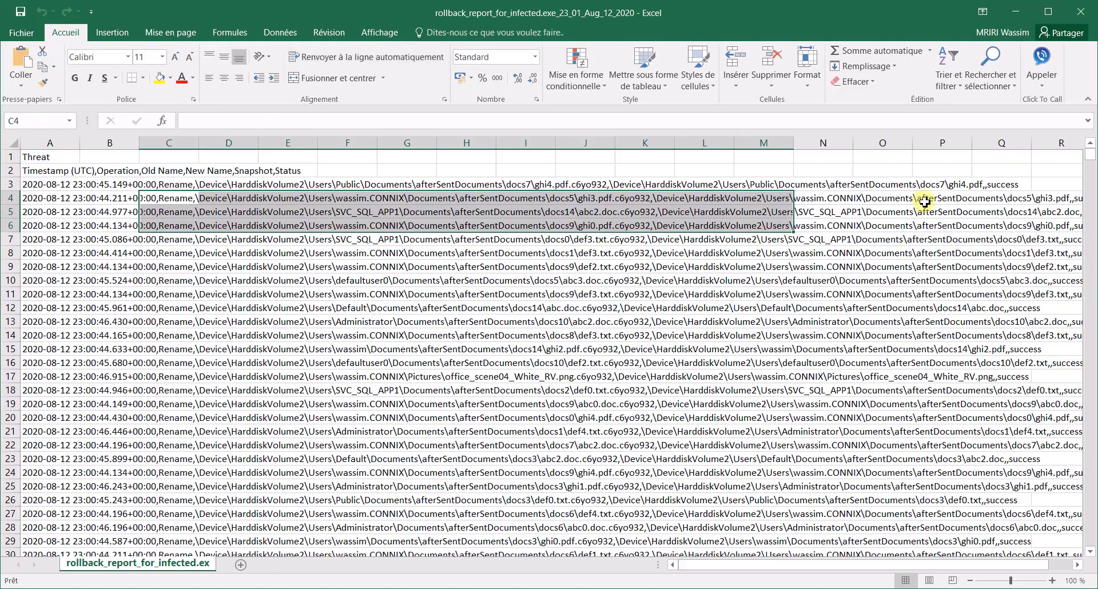
drag(923, 202, 1003, 202)
click(1088, 8)
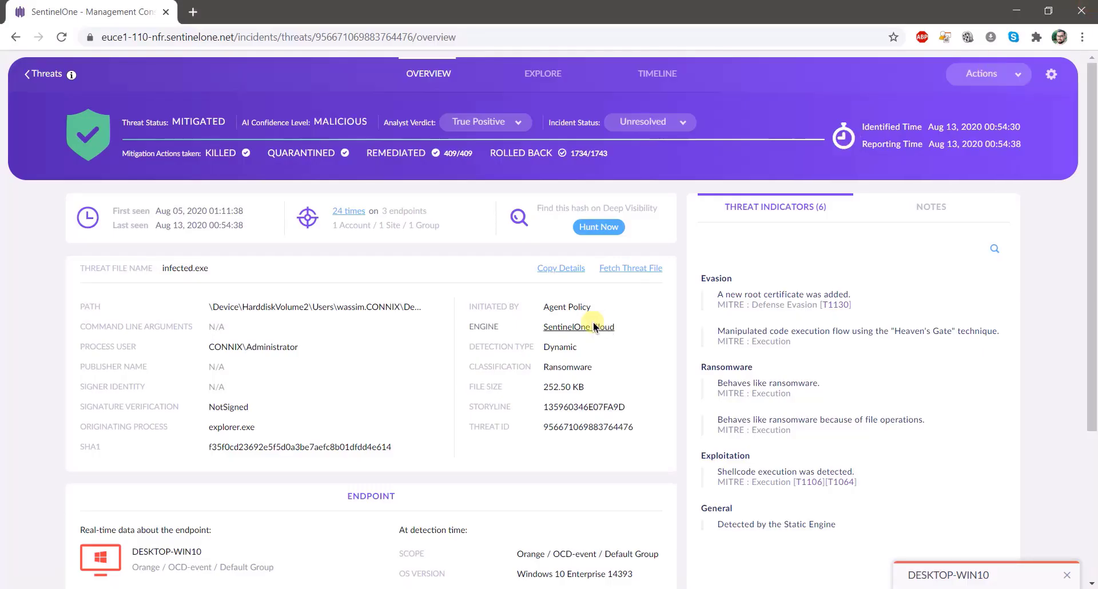
- Switch to the Windows 10 virtual machine and sign in as Other user with the account's user name and password
mouse_move(377, 582)
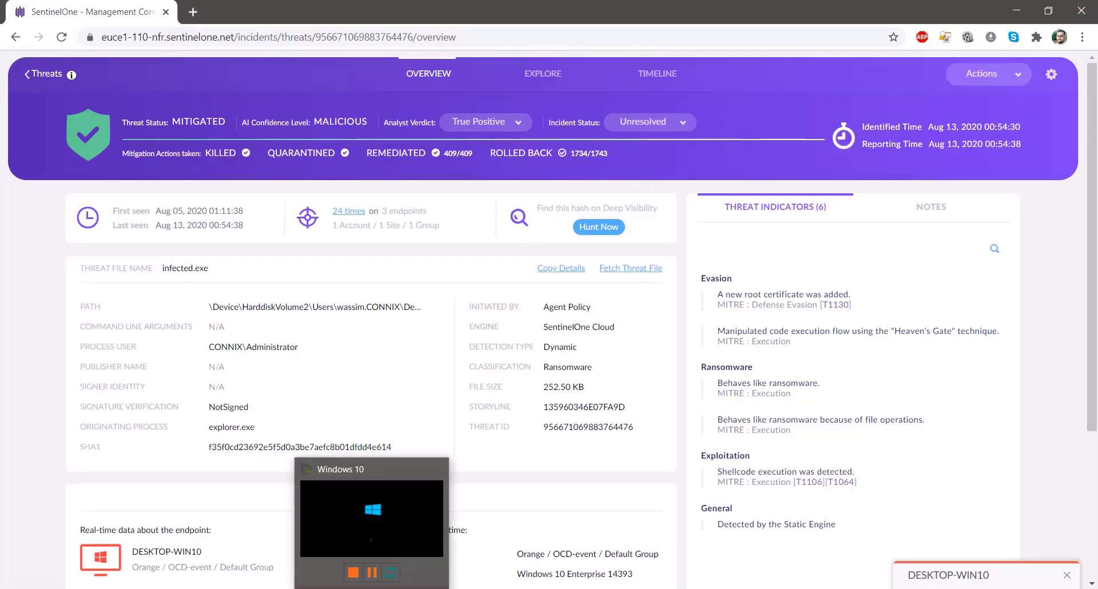
click(391, 536)
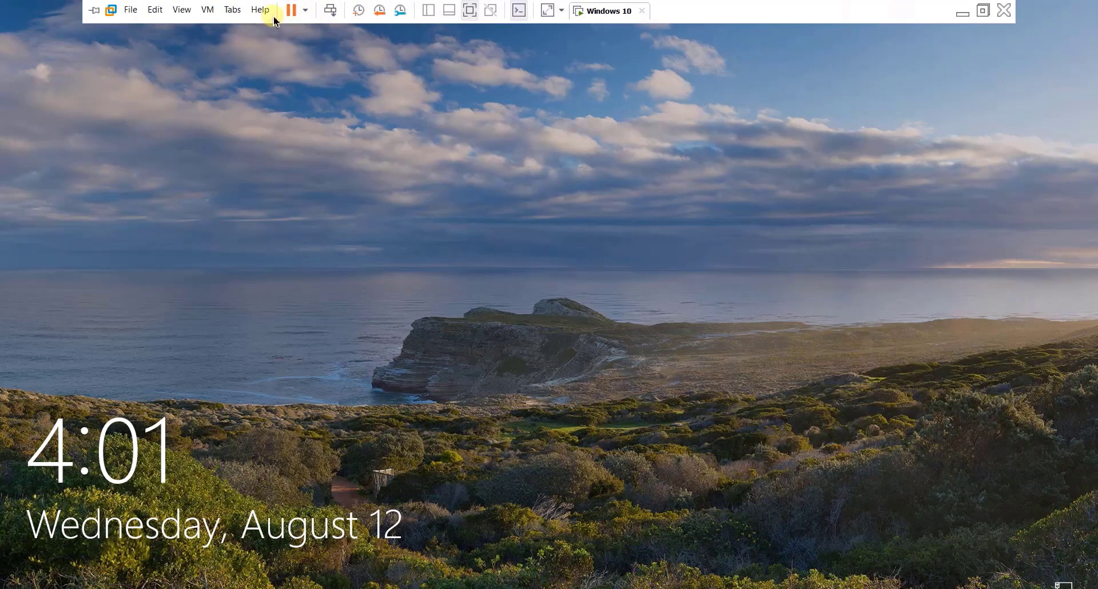
click(133, 468)
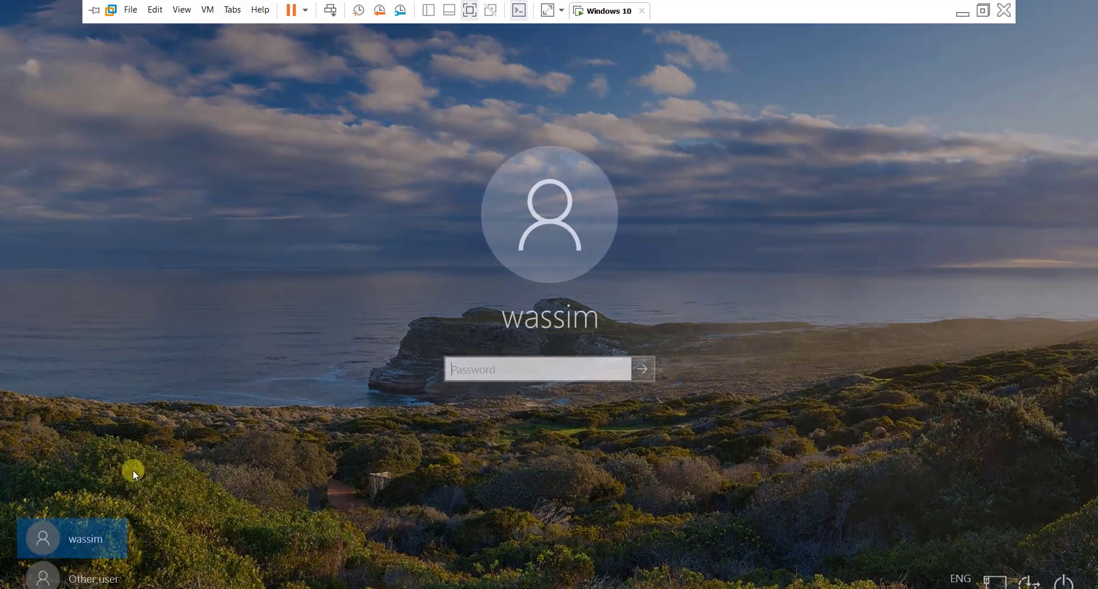
click(74, 574)
text(wassim)
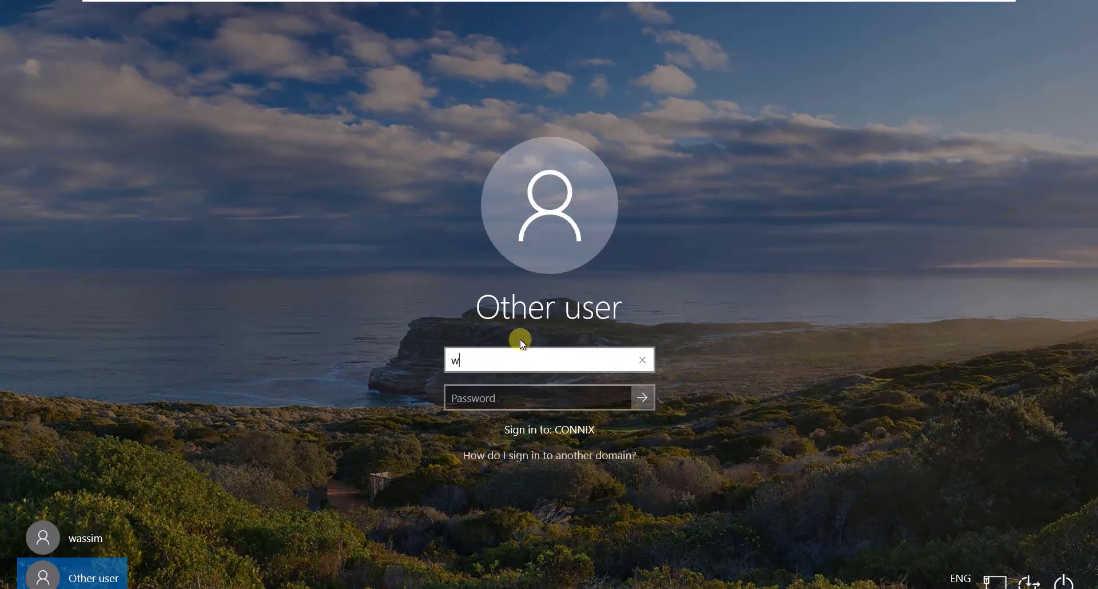
key(Tab)
text(•••••••••)
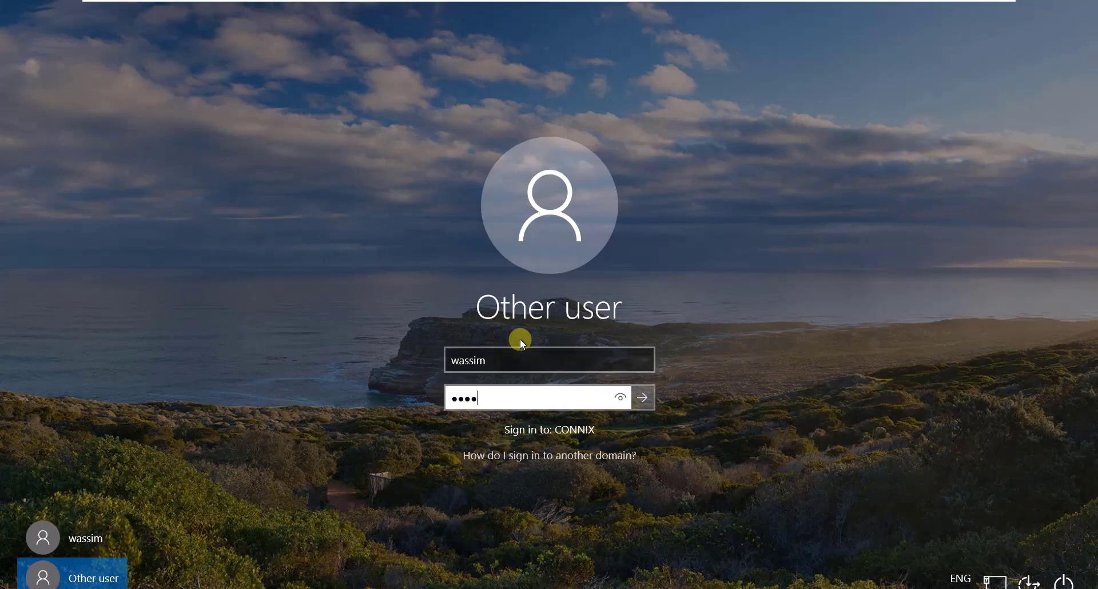
key(Return)
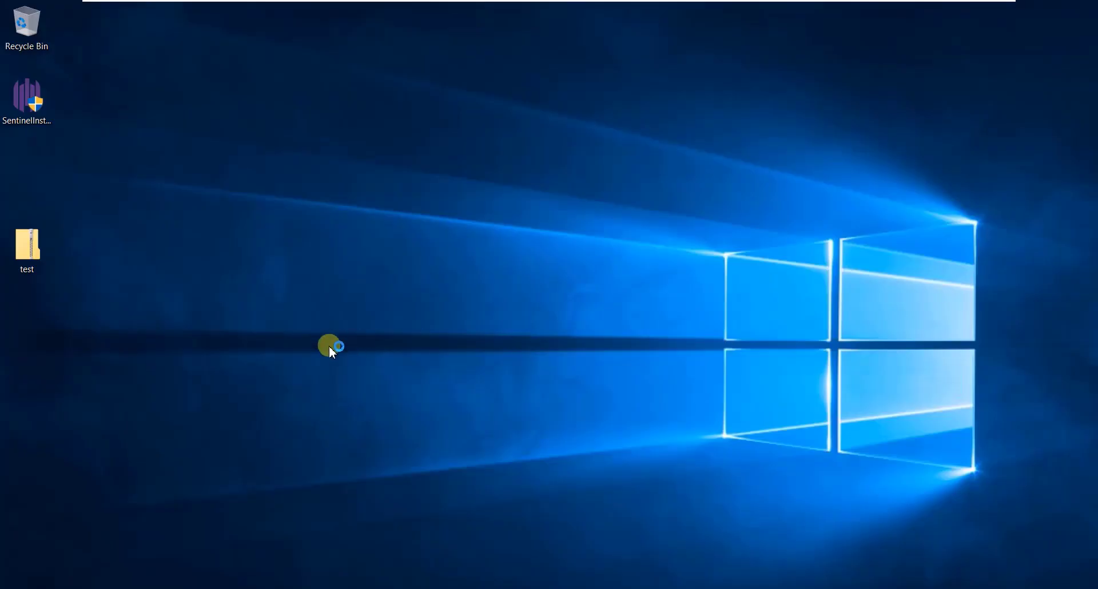
- Check the restored Documents folder in File Explorer by opening the Mobile brochure PDF and closing it again
drag(586, 137, 126, 400)
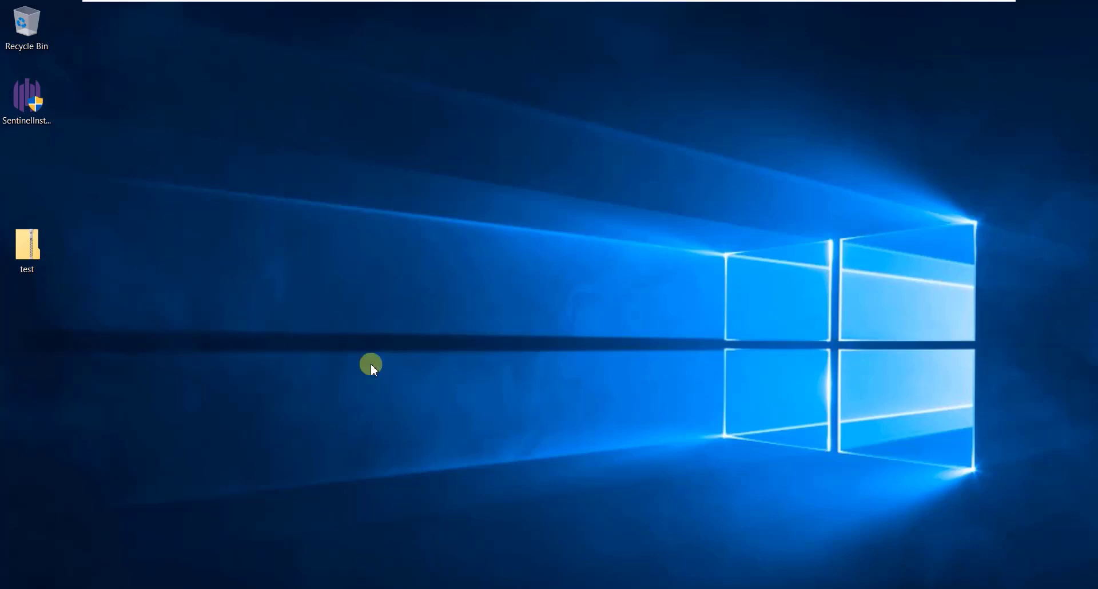
key(super+e)
click(570, 278)
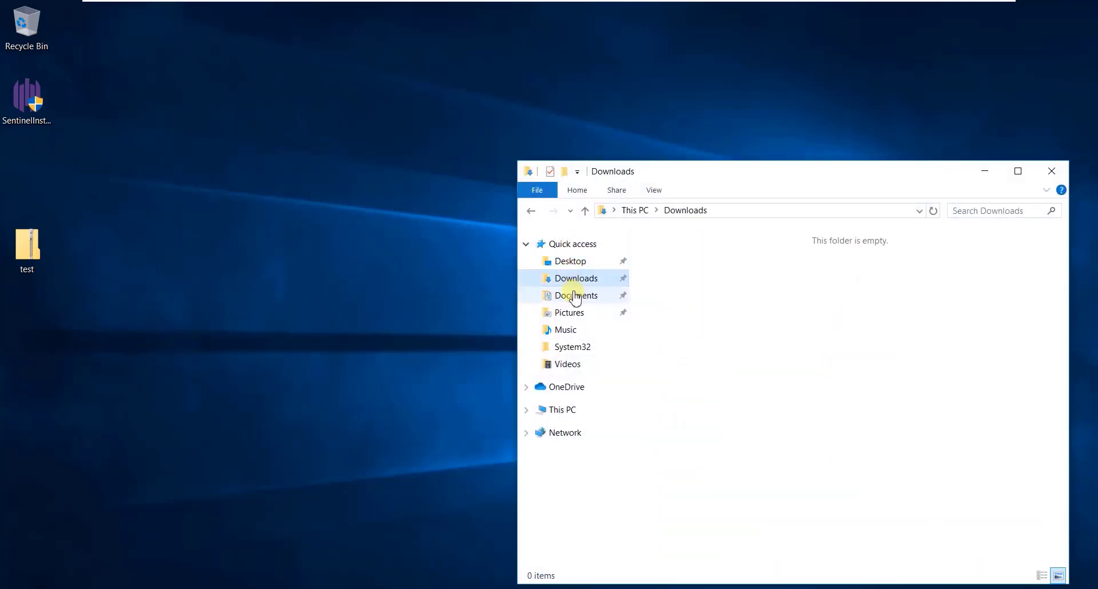
click(575, 295)
drag(752, 174, 750, 117)
click(714, 456)
double_click(714, 455)
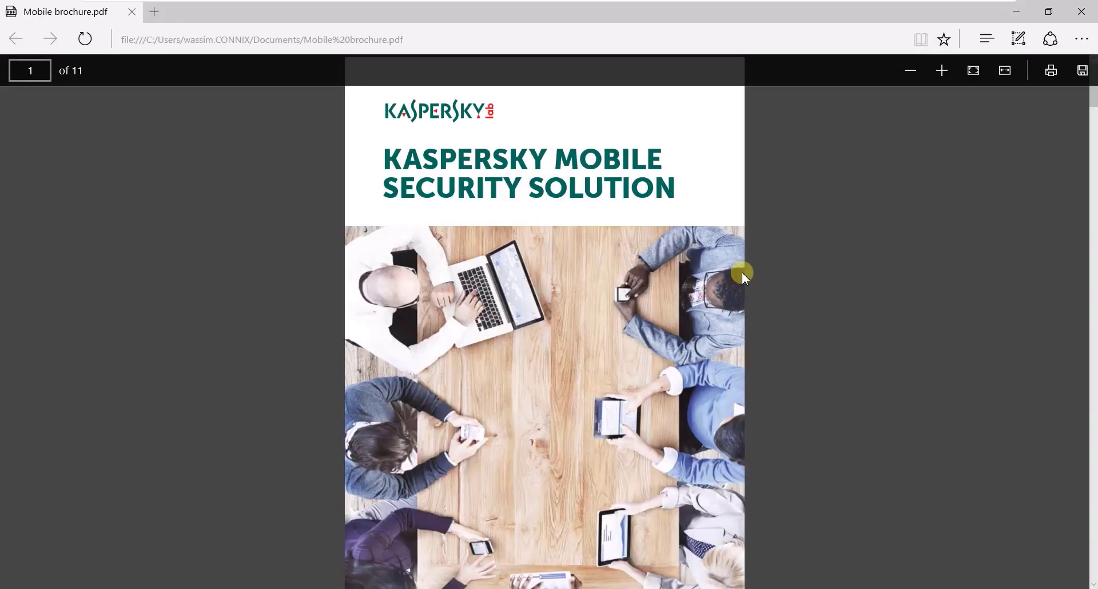
click(1081, 11)
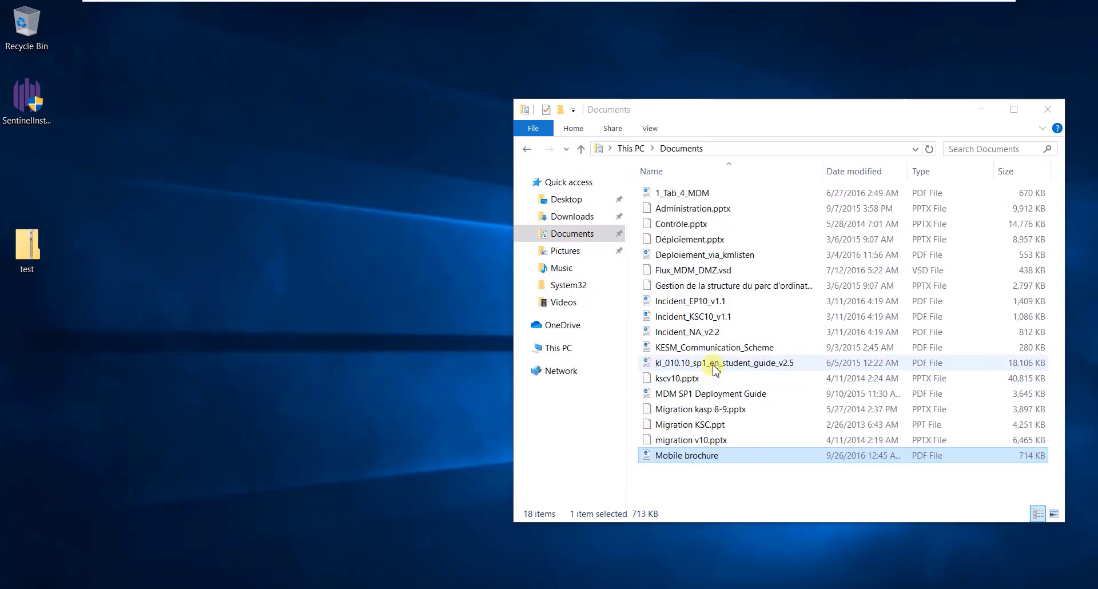
- Open the 1_Tab_4_MDM PDF from Documents, look through its content and close it
click(682, 194)
double_click(682, 195)
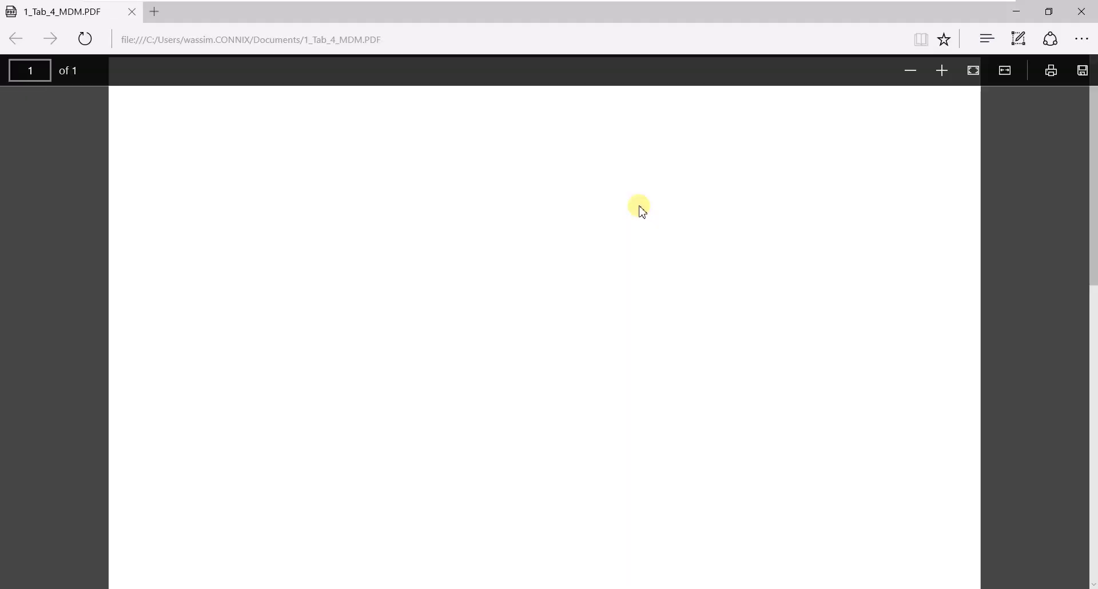
scroll(996, 147, down, 7)
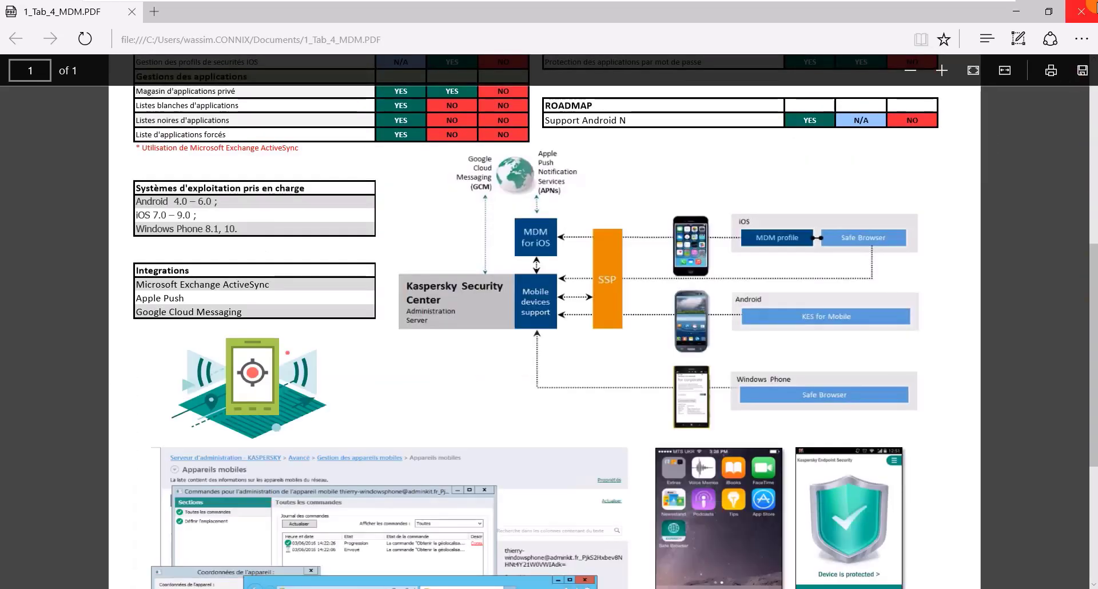
key(alt+F4)
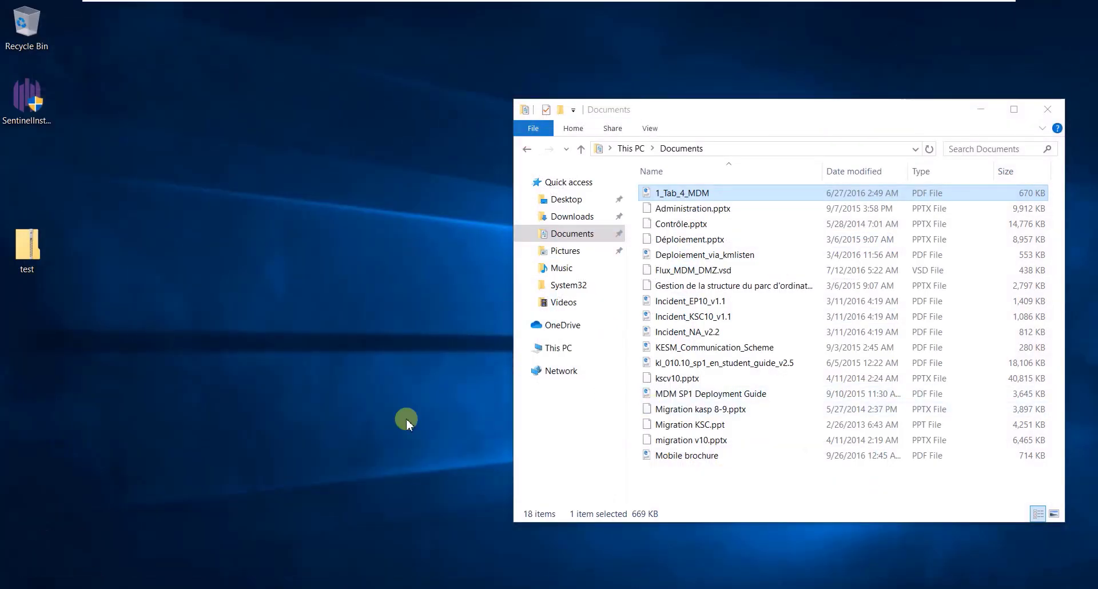
- Check the Pictures folder by viewing and closing the 230752_originalen_3 photo, and move the folder window aside
click(566, 251)
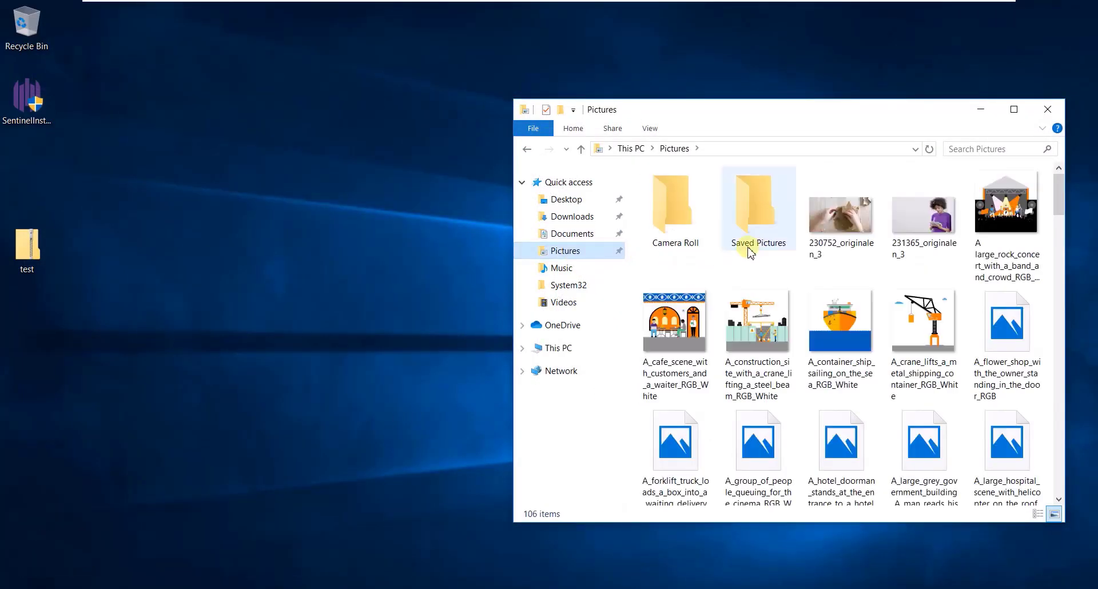
double_click(845, 224)
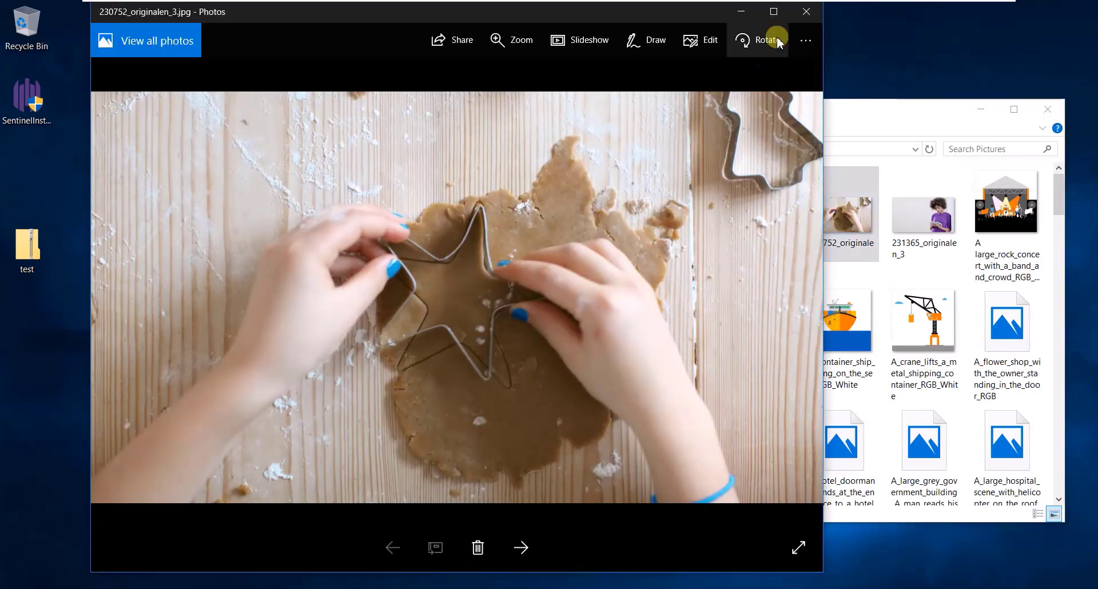
click(807, 12)
drag(951, 117, 568, 100)
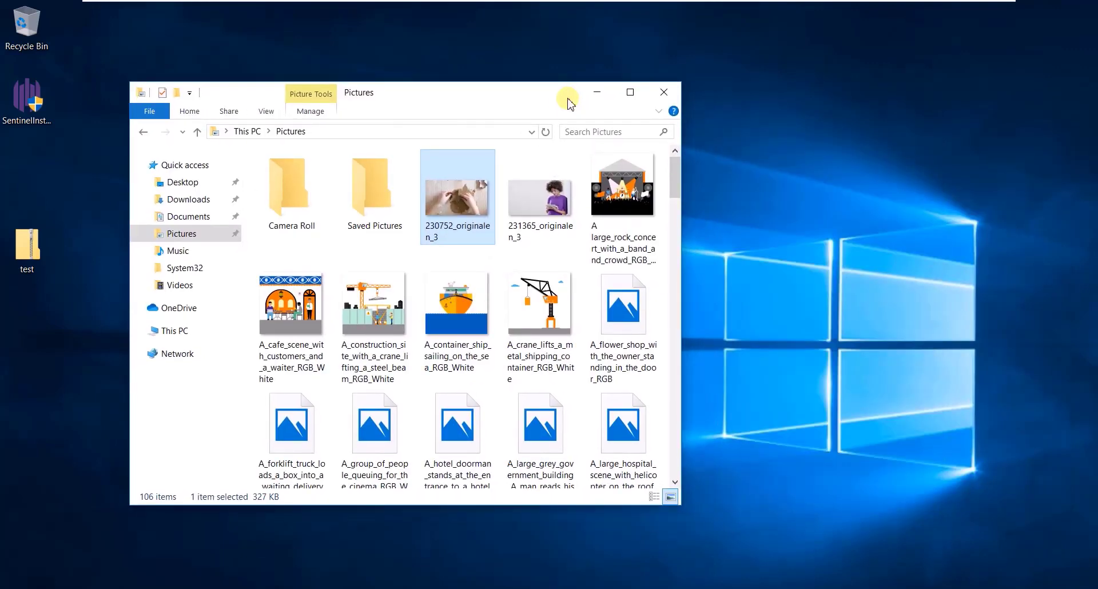